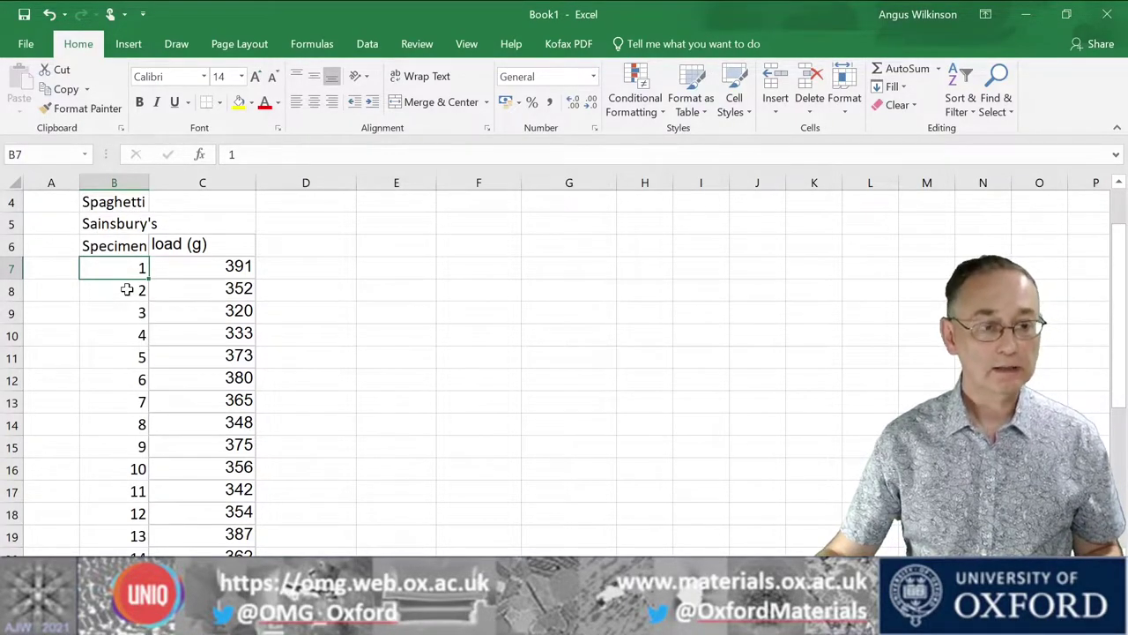
Step: Look through the specimen numbers and load values in the Sainsbury's spaghetti data table
scroll(126, 295, down, 4)
scroll(126, 295, down, 2)
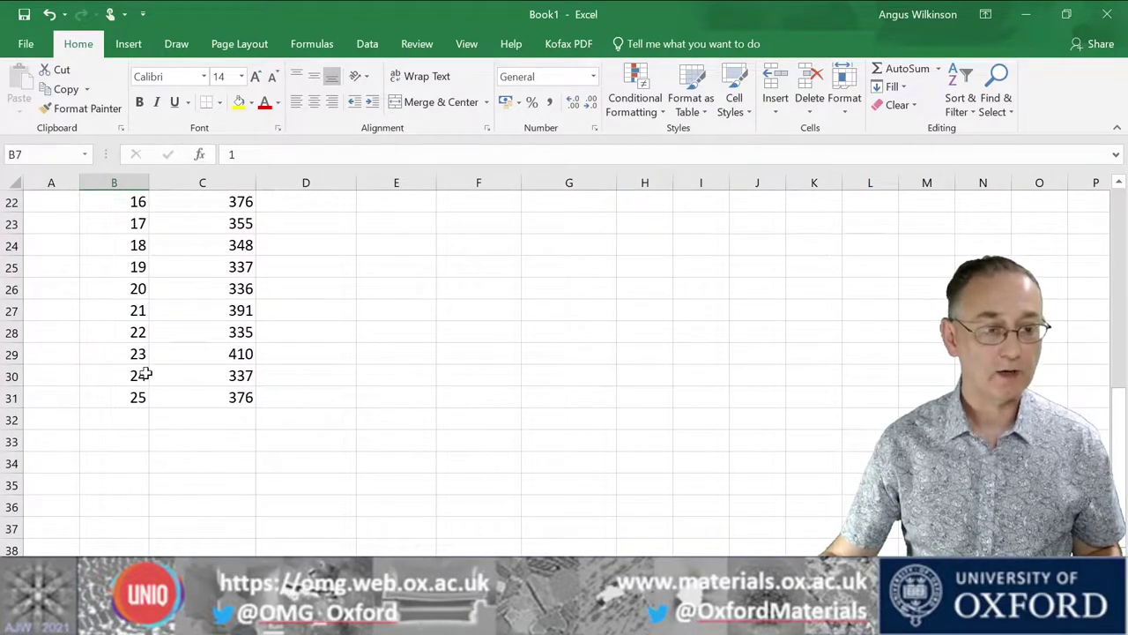
scroll(118, 403, up, 6)
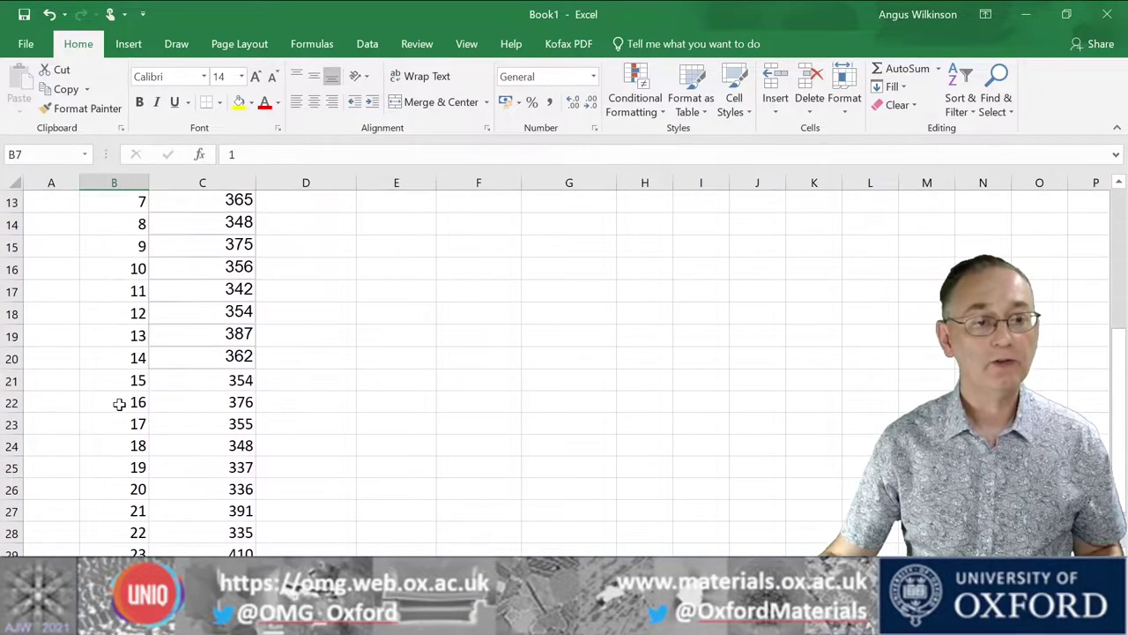
scroll(132, 397, down, 4)
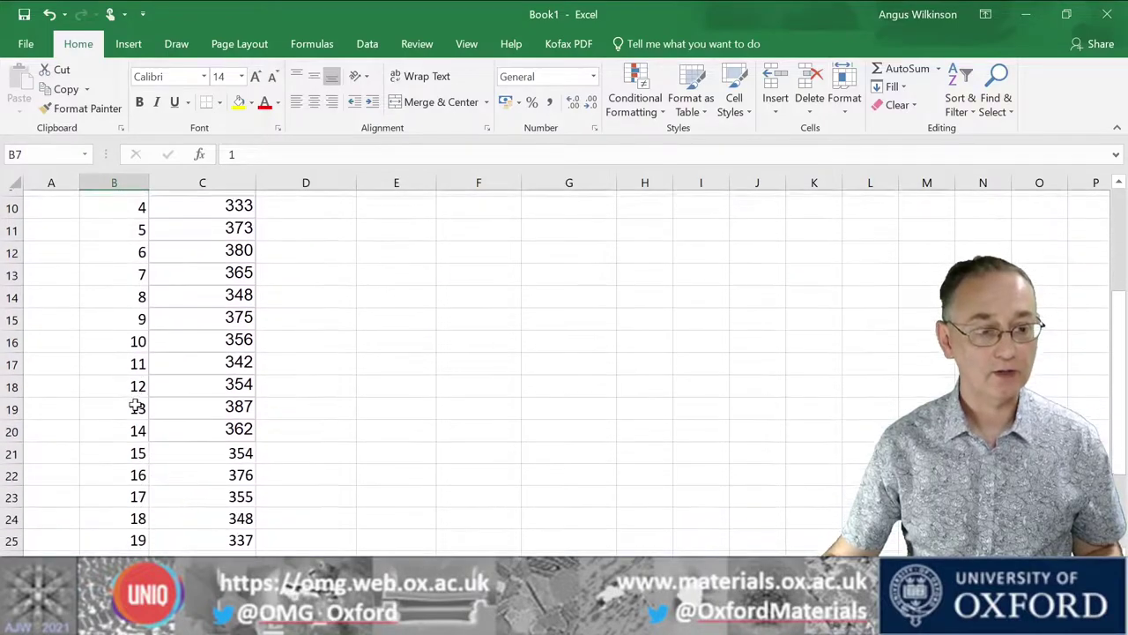
scroll(125, 419, up, 4)
scroll(125, 420, up, 2)
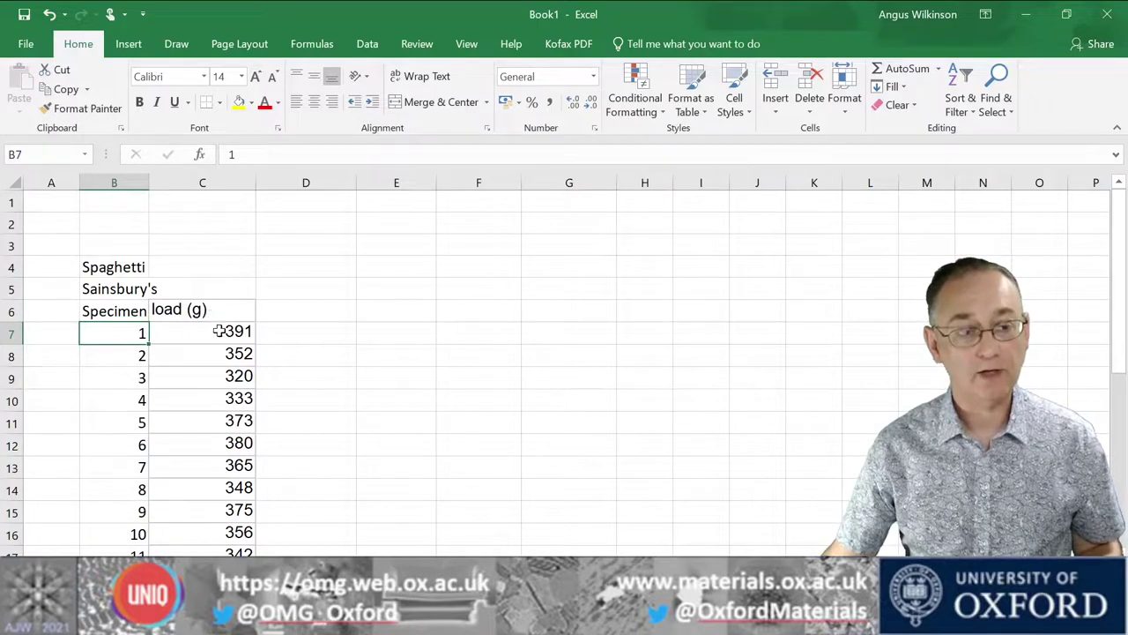
scroll(244, 339, down, 1)
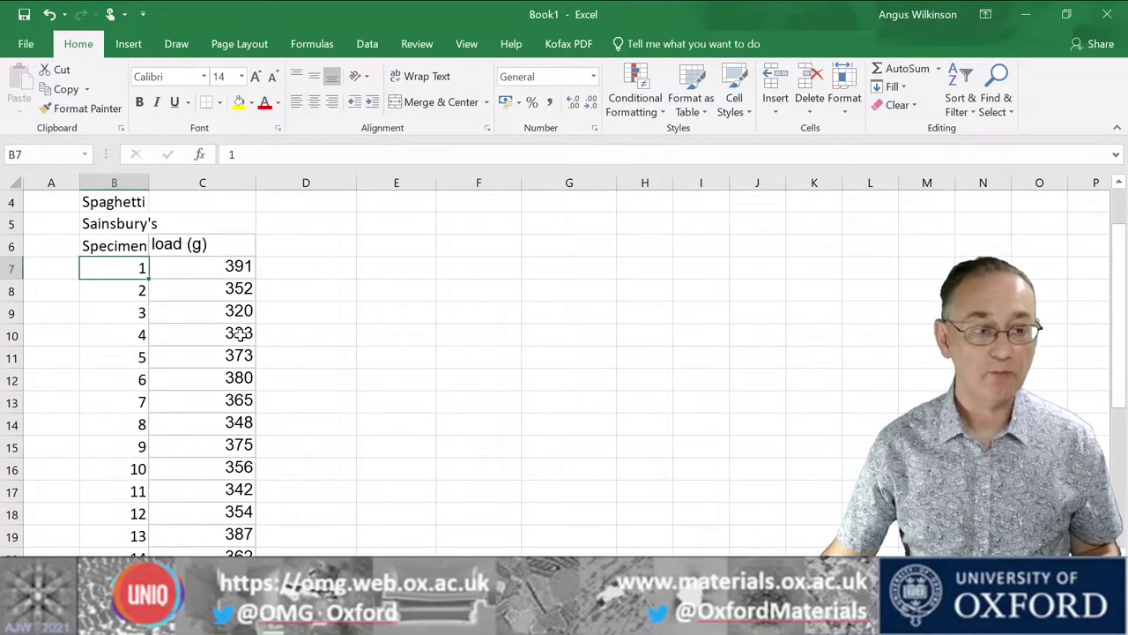
scroll(240, 335, down, 5)
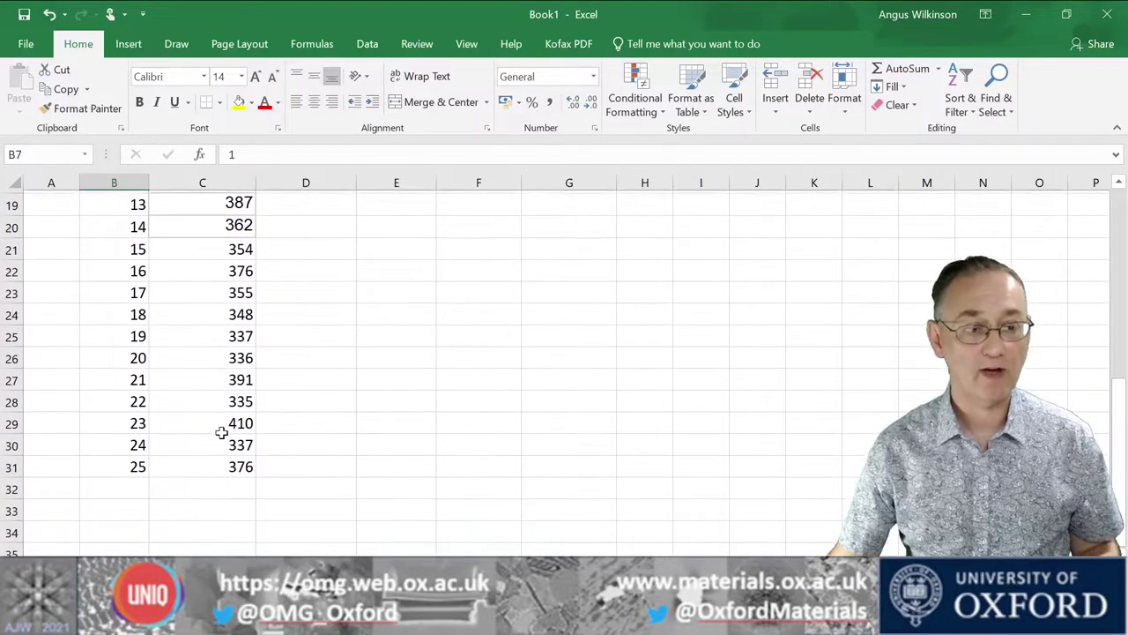
scroll(219, 428, up, 6)
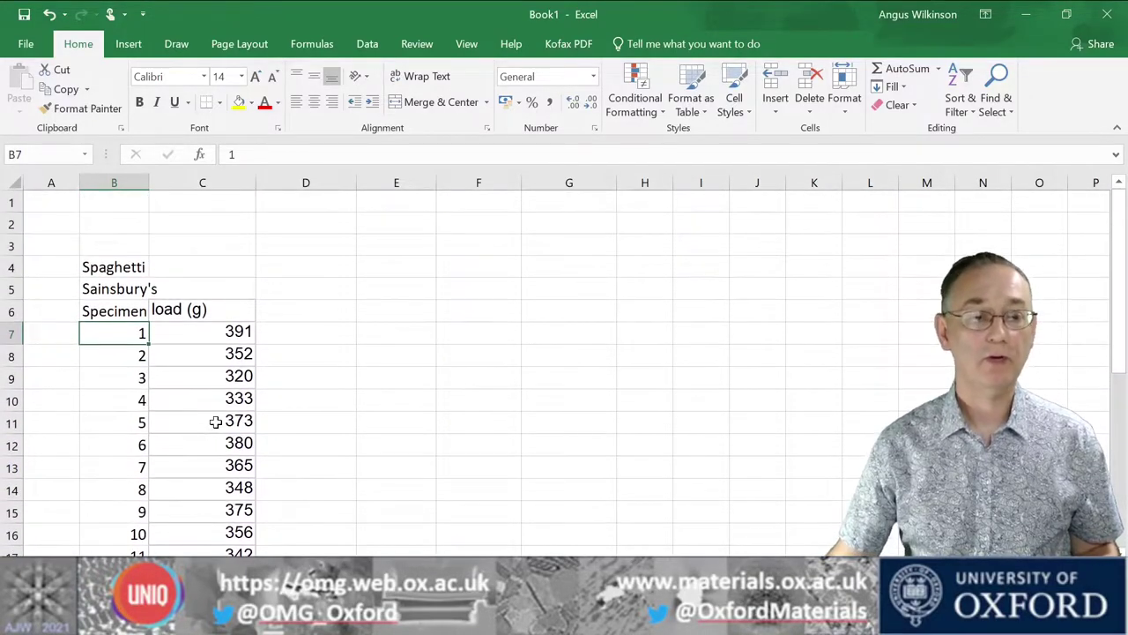
Step: Copy the load values in C7:C31 into column D, starting at D7
click(213, 334)
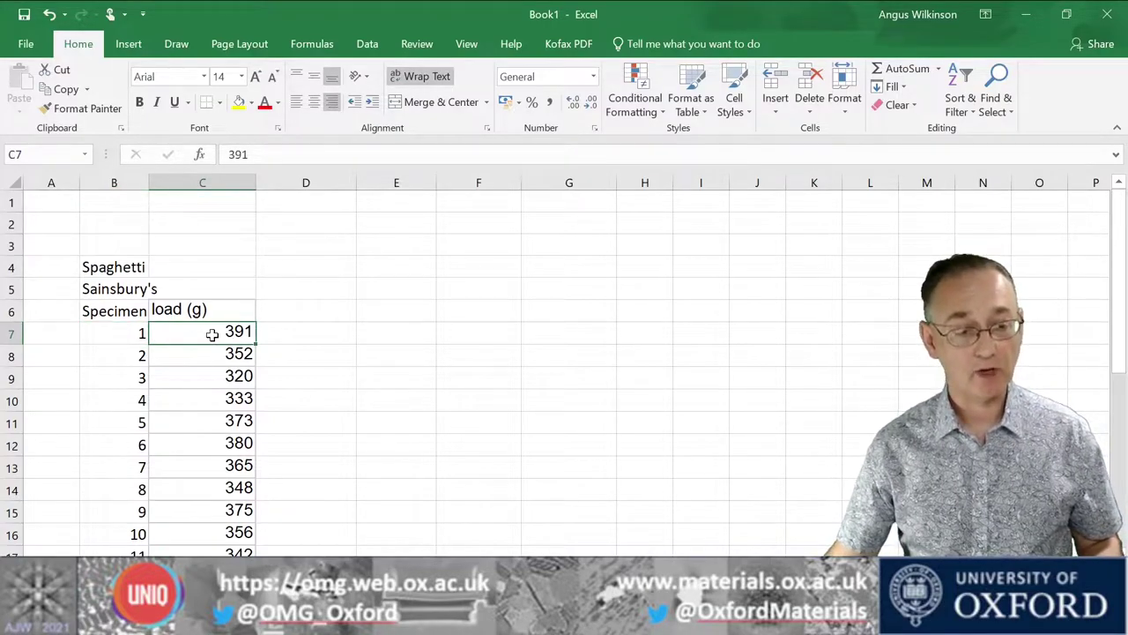
key(shift+Down)
key(shift+Down)
key(shift+Down)
key(shift+Down)
key(shift+Down)
key(shift+Down)
key(shift+Down)
key(shift+Down)
key(shift+Down)
key(shift+Down)
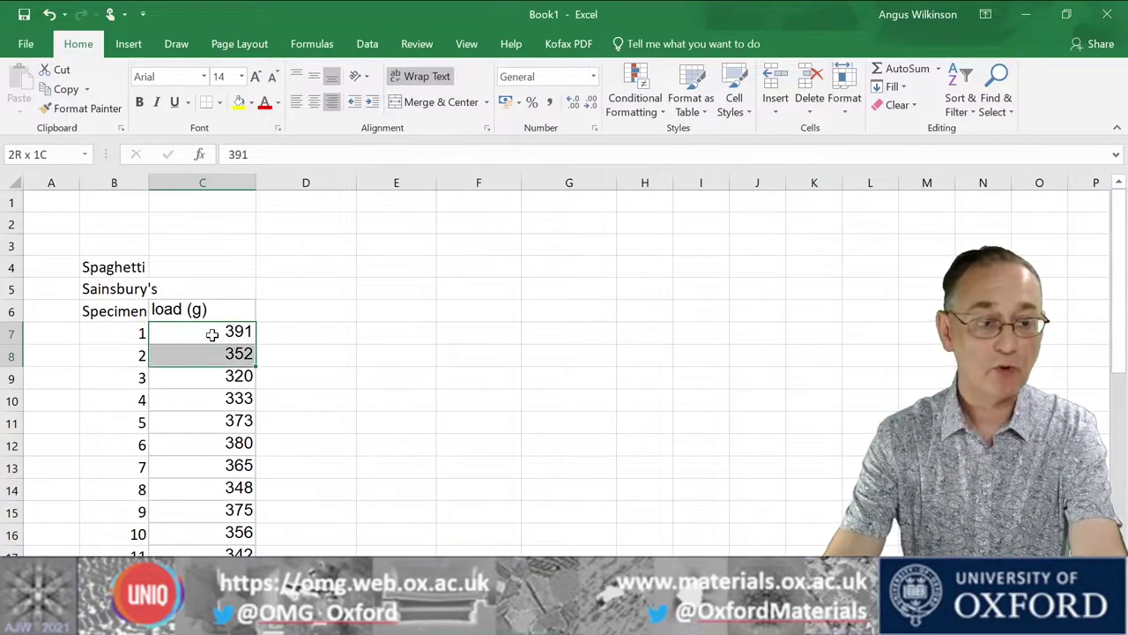
key(shift+Down)
key(shift+Down)
key(shift+Down)
key(shift+Down)
key(shift+Down)
key(shift+Down)
key(shift+Down)
key(shift+Down)
key(shift+Down)
key(shift+Down)
key(shift+Down)
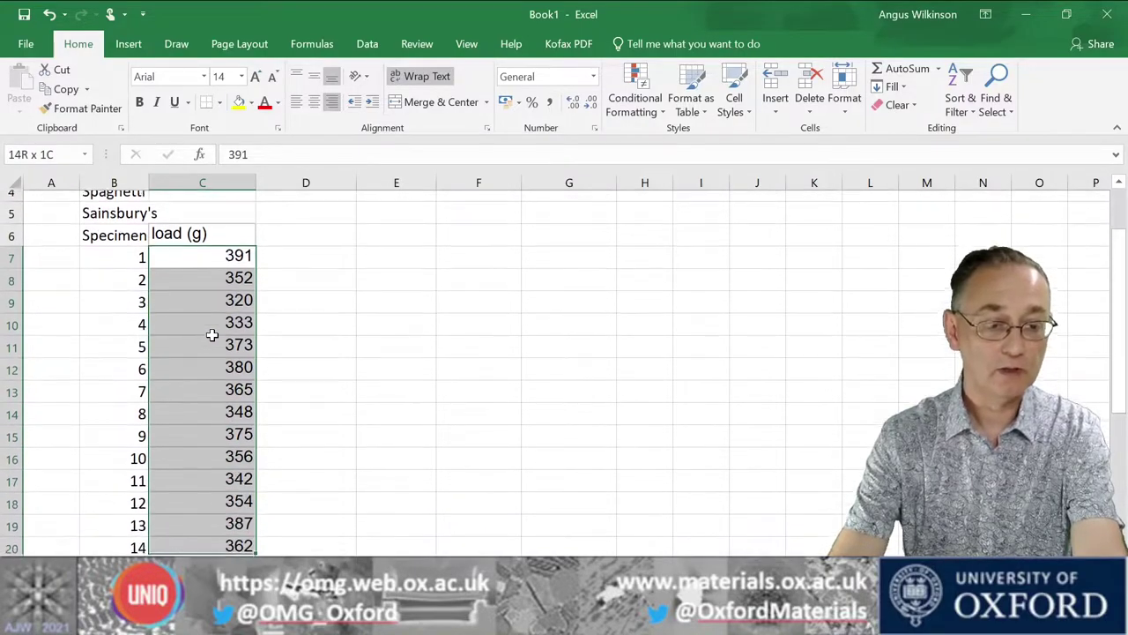
key(shift+Down)
key(shift+Down)
key(shift+Down)
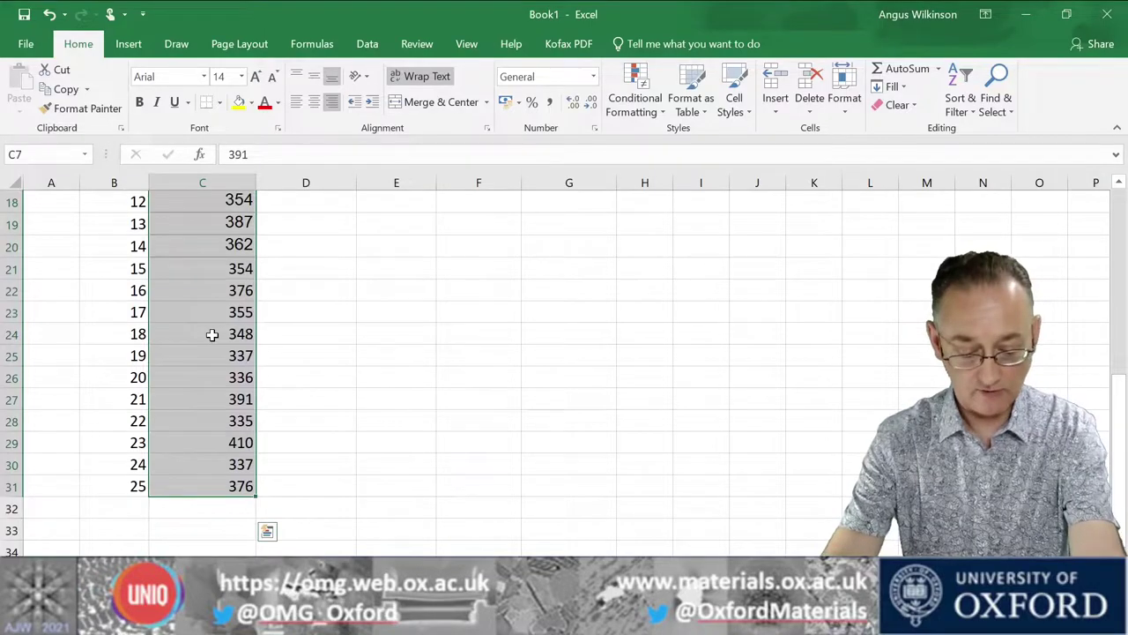
key(ctrl+c)
key(Right)
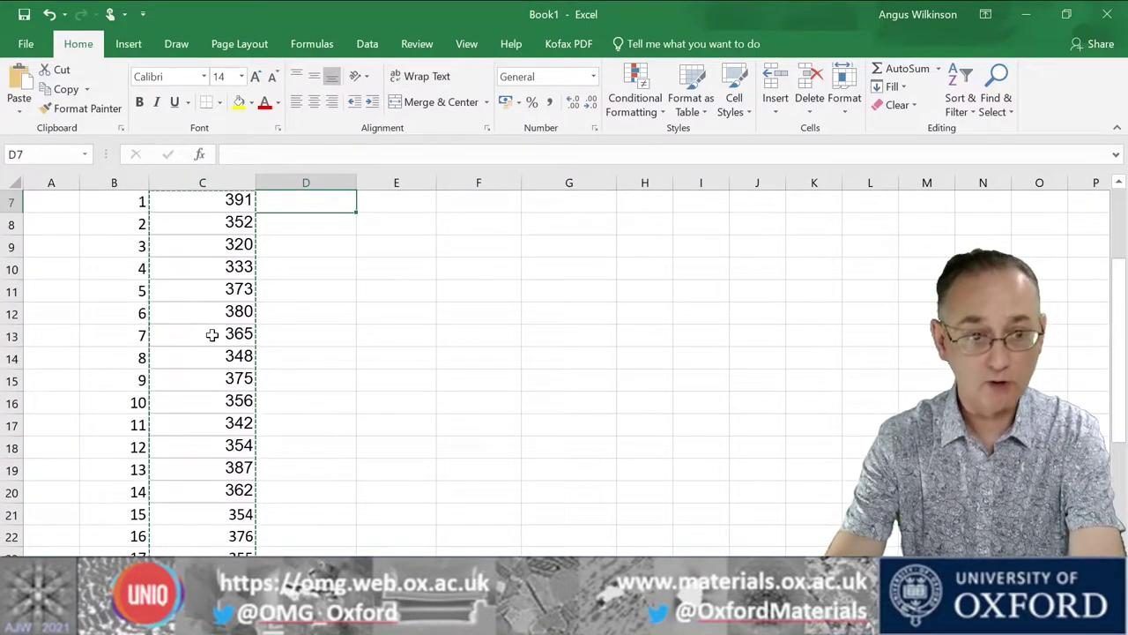
key(Return)
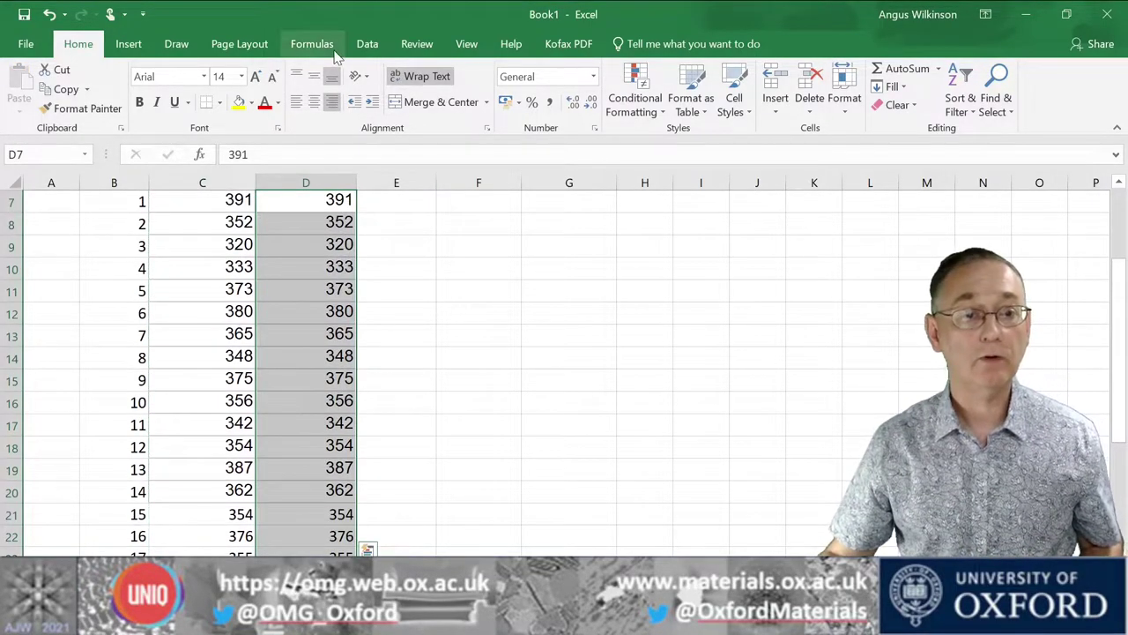
Step: Sort only the copied load values in column D from smallest to largest, without expanding the selection
click(370, 46)
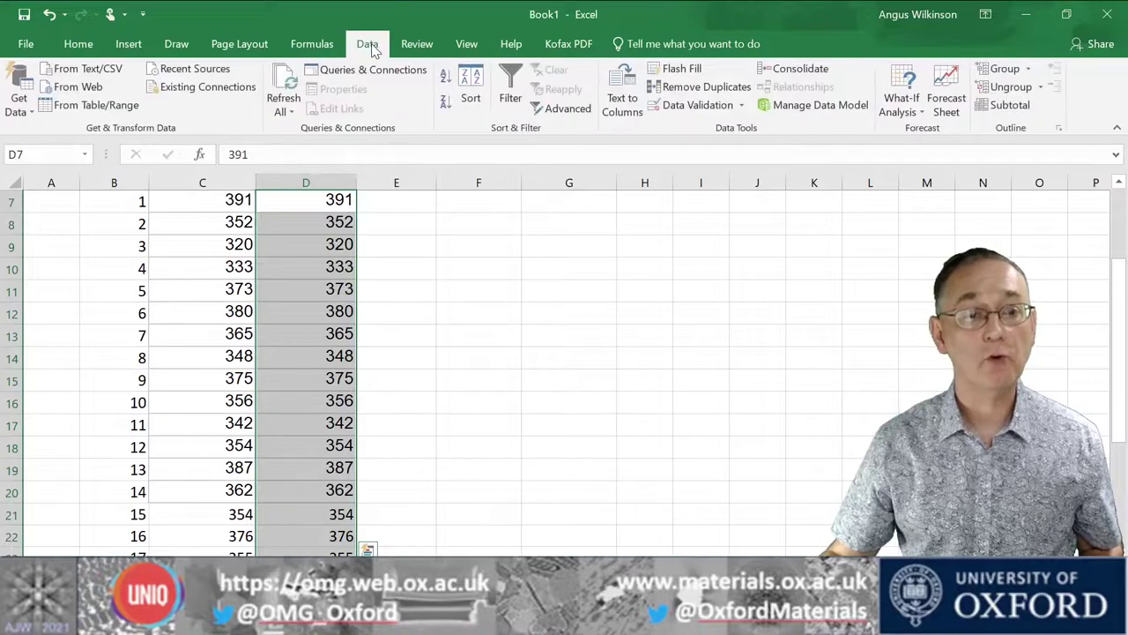
click(447, 78)
click(185, 313)
click(357, 347)
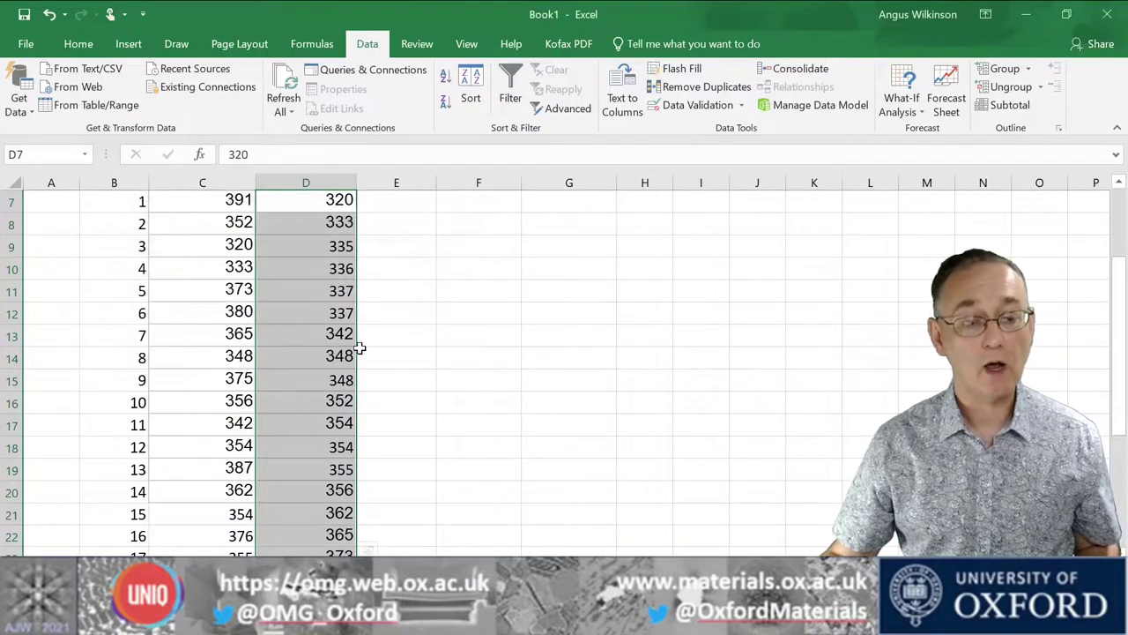
Step: Label the sorted column with "Load (g)" in D6 and "sorted" above it in D5
scroll(411, 342, up, 2)
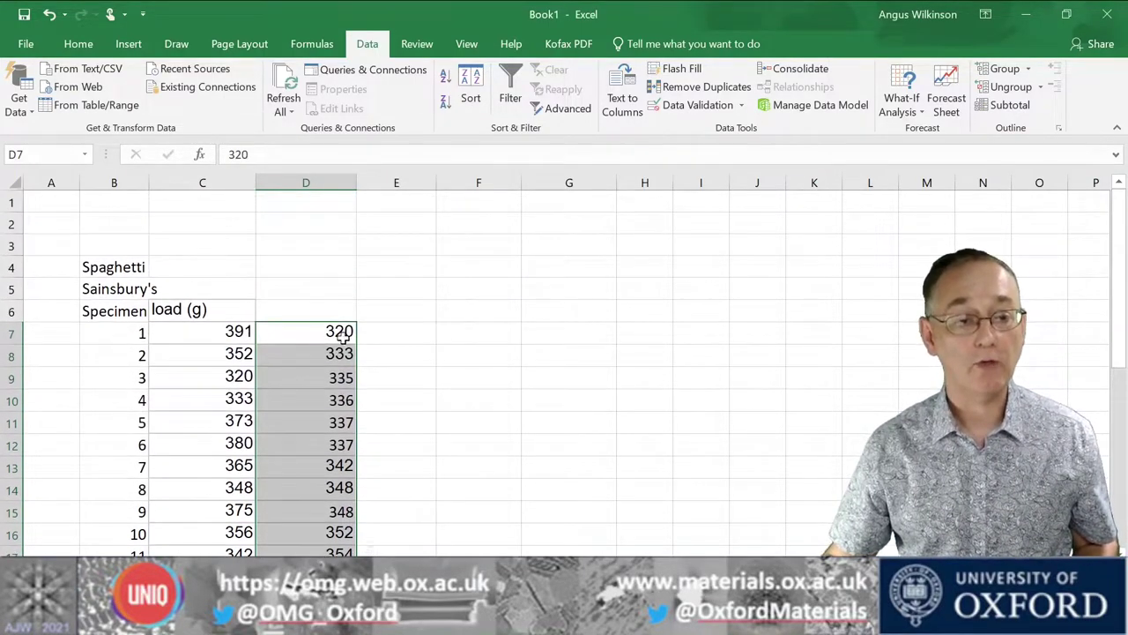
click(285, 311)
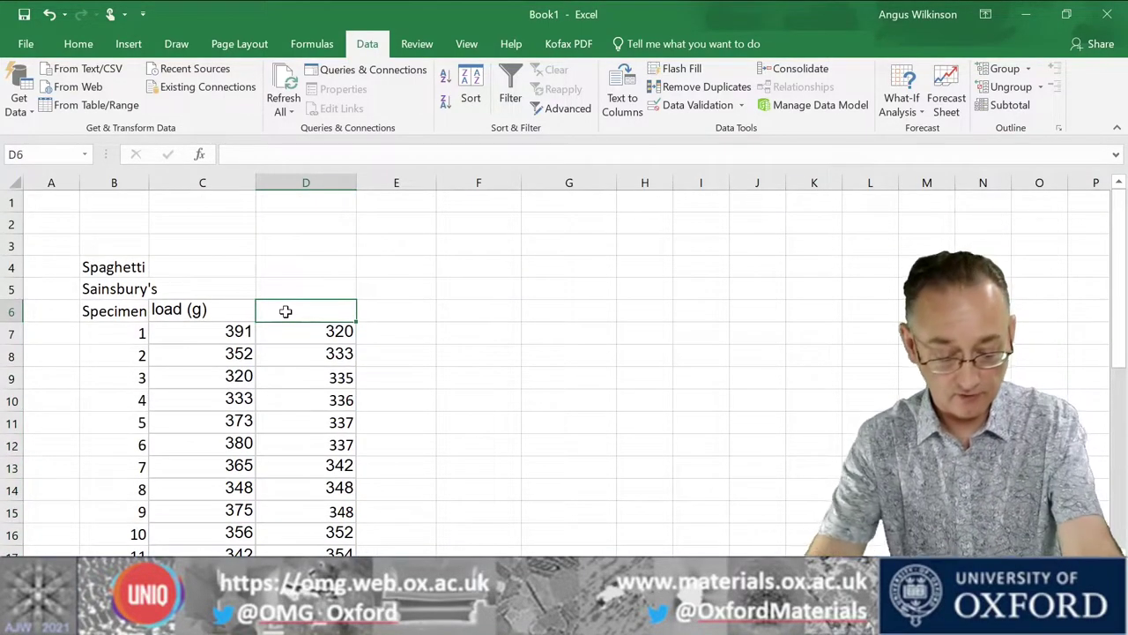
text(Load )
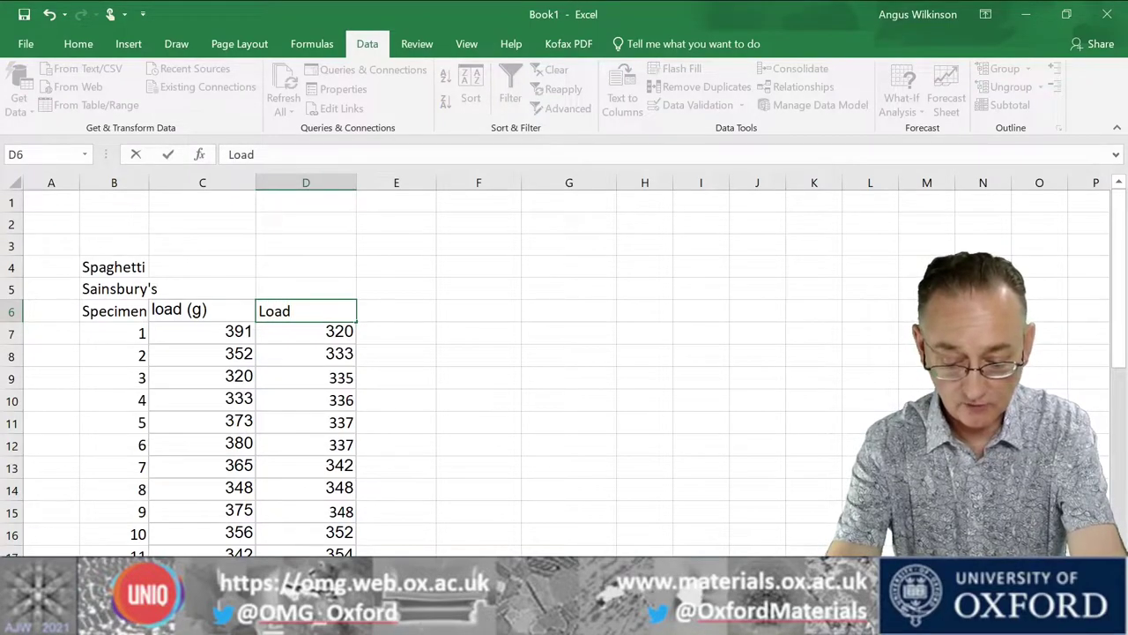
text((g))
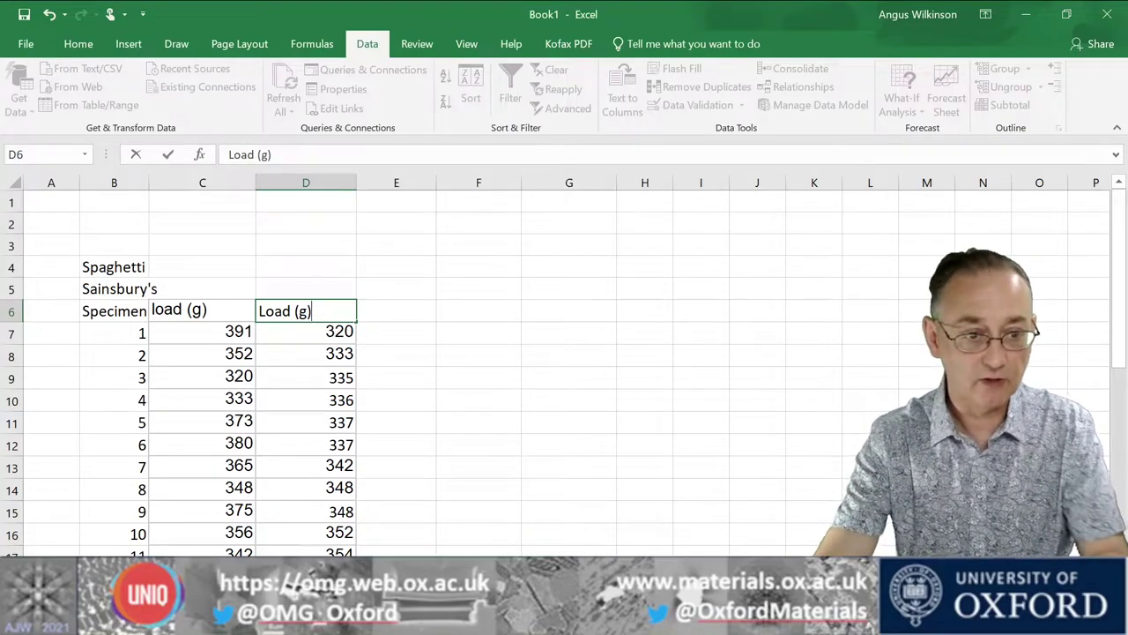
key(Up)
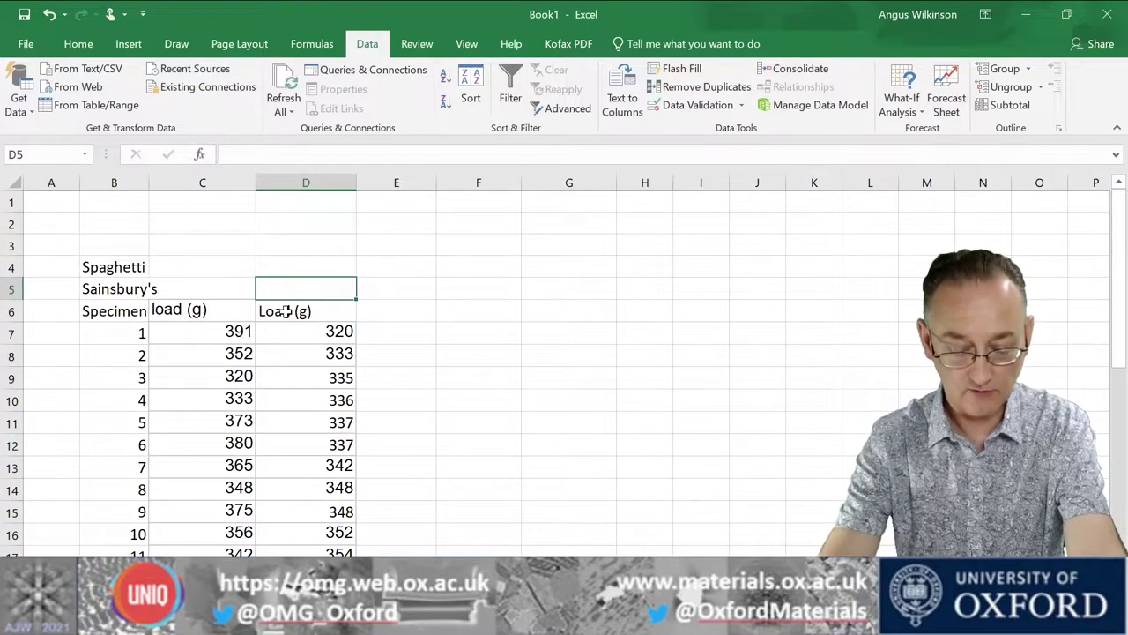
text(sorted)
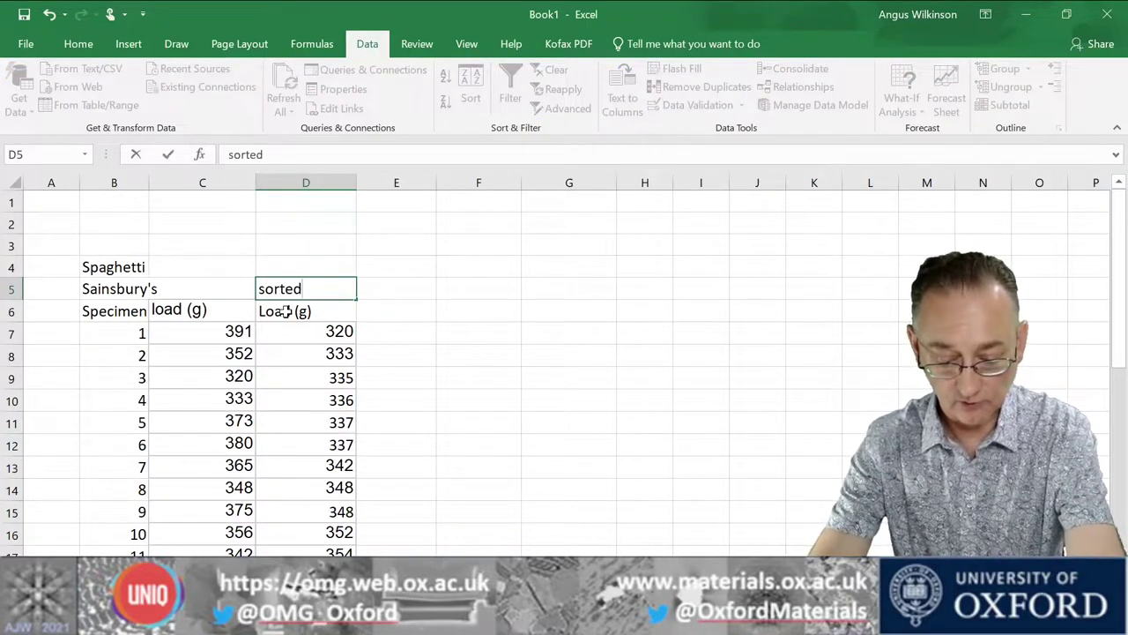
key(Return)
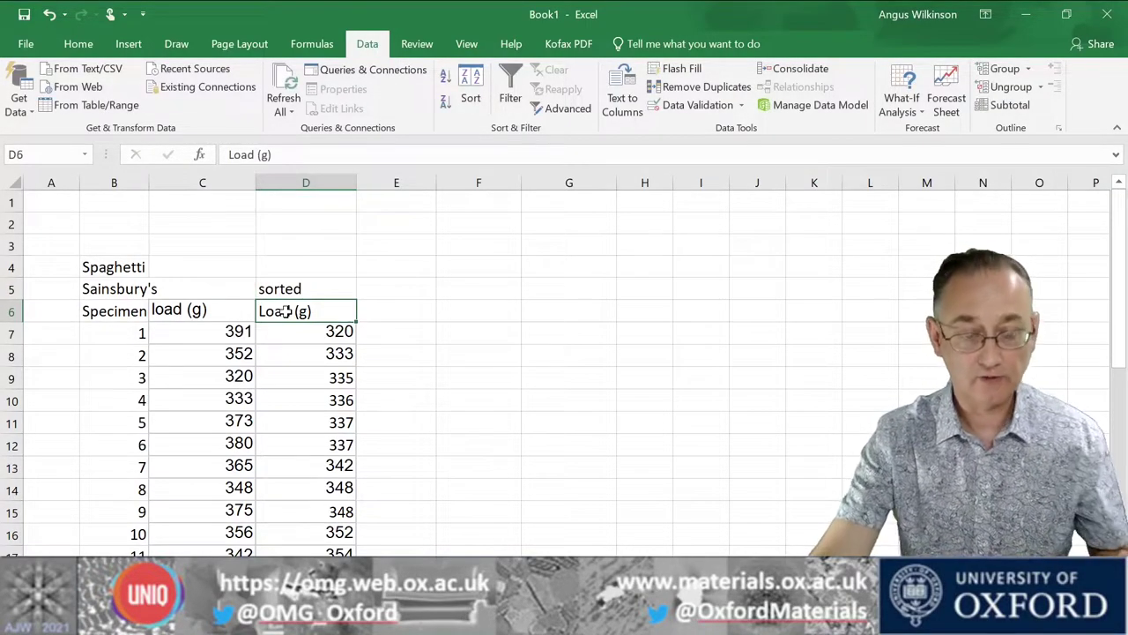
key(Return)
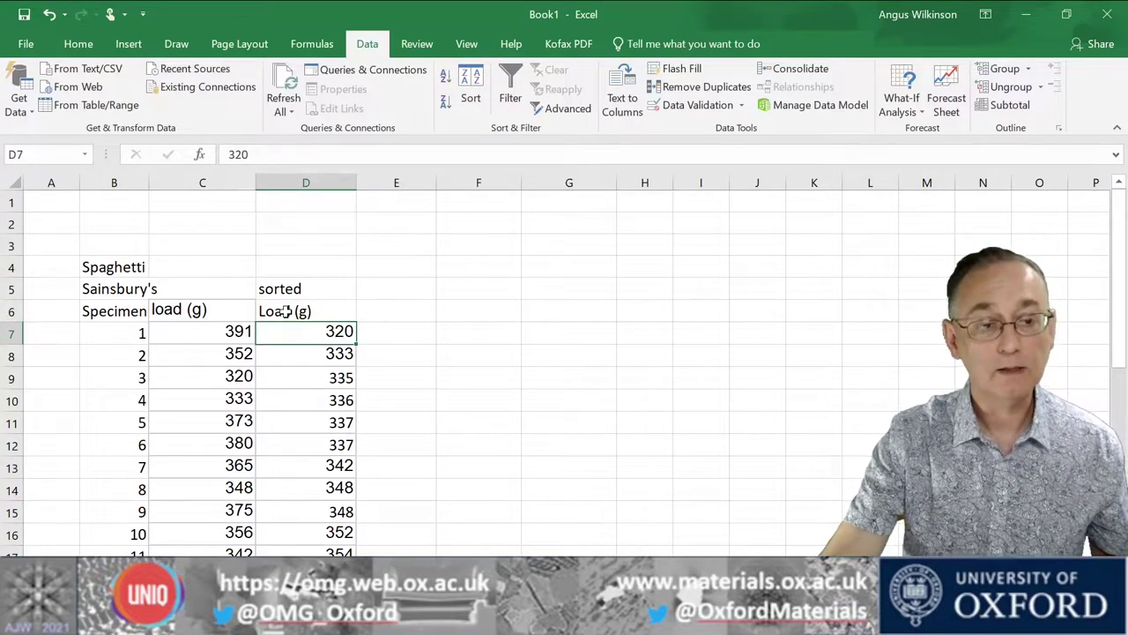
Step: Enter the heading "Load (N)" in E6, beside the sorted load heading
key(Up)
key(Right)
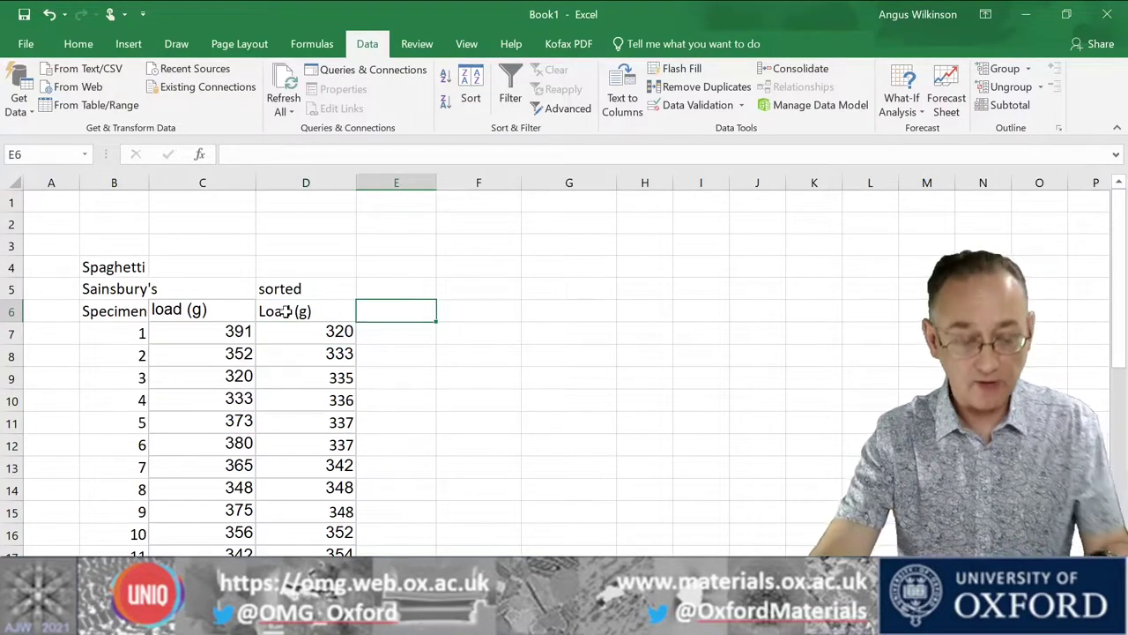
text(Load )
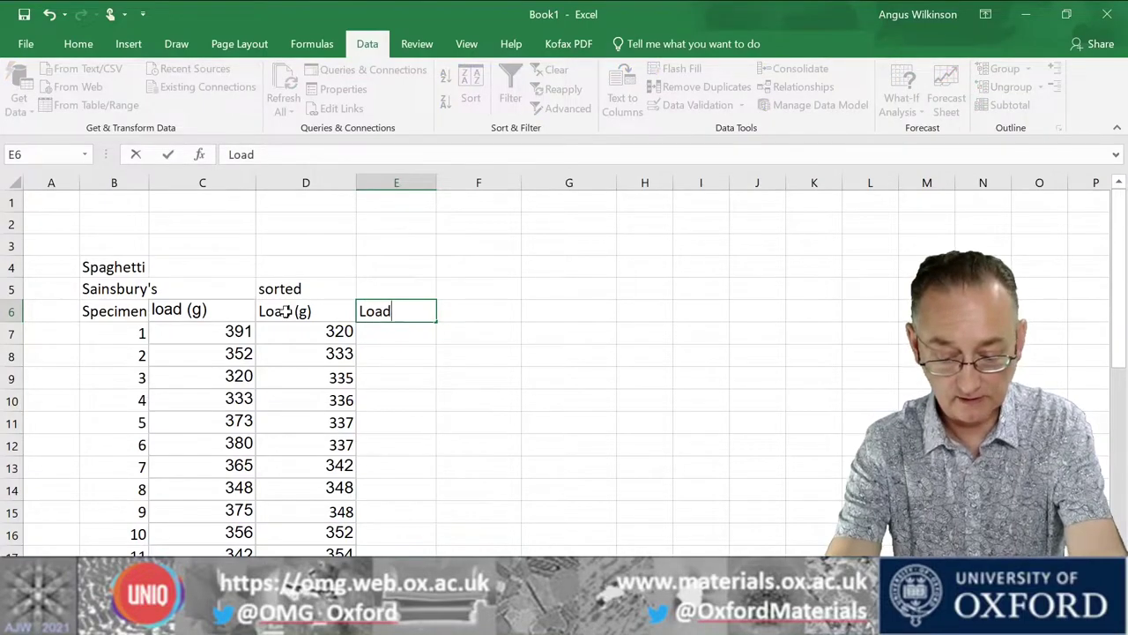
text((N))
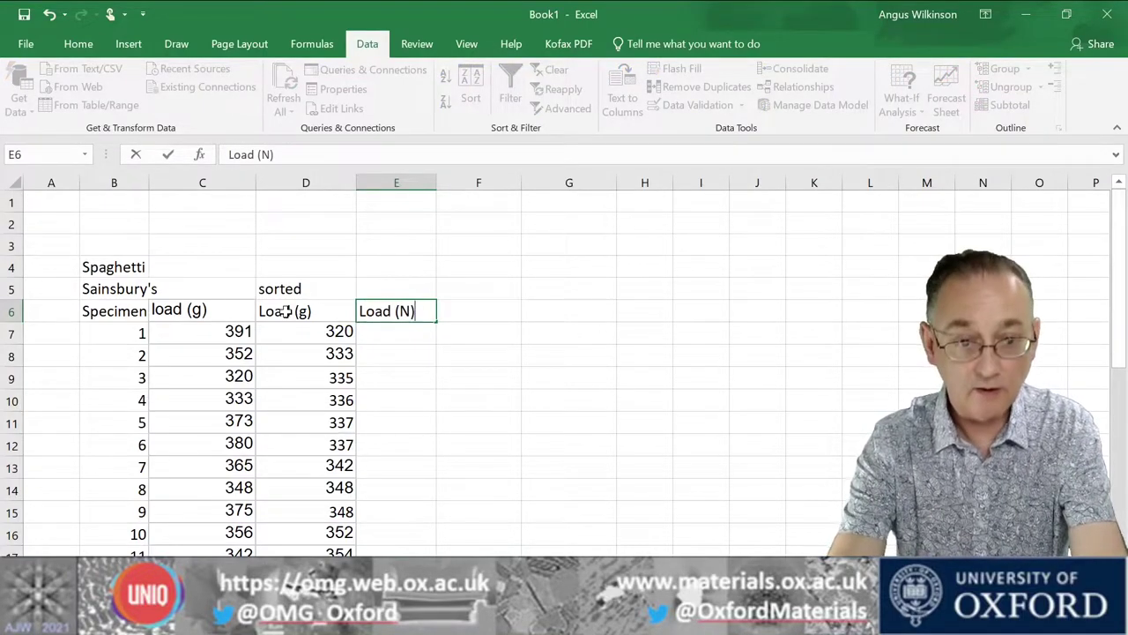
key(ctrl+Return)
key(Return)
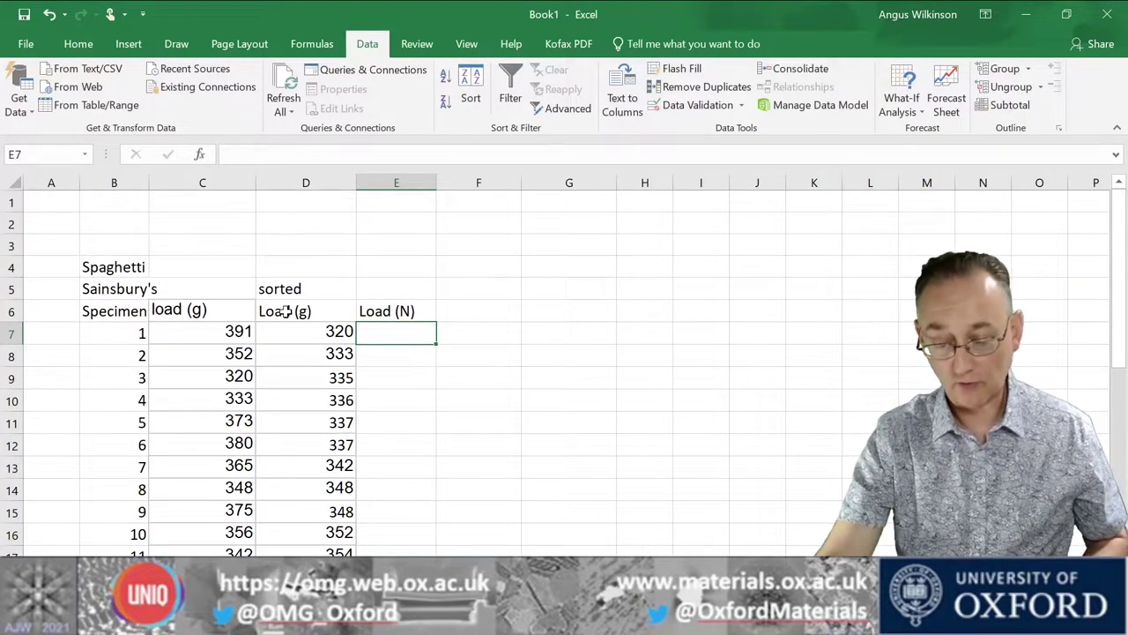
Step: Enter the formula =D7*9.81/1000 in E7 to convert the first sorted load from grams to newtons
text(=)
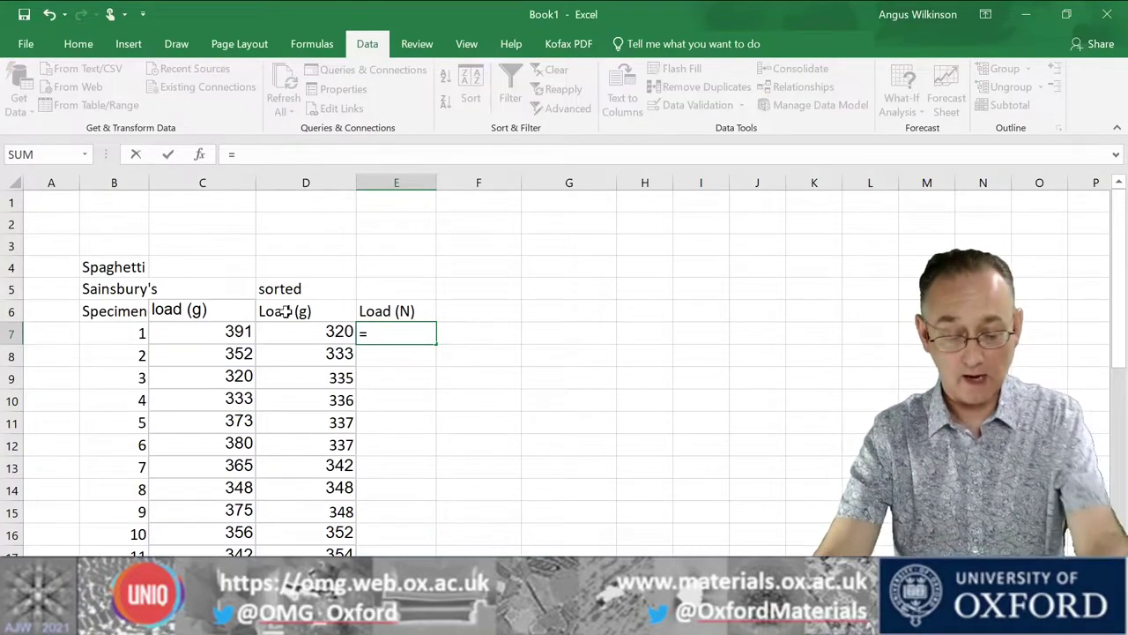
key(Left)
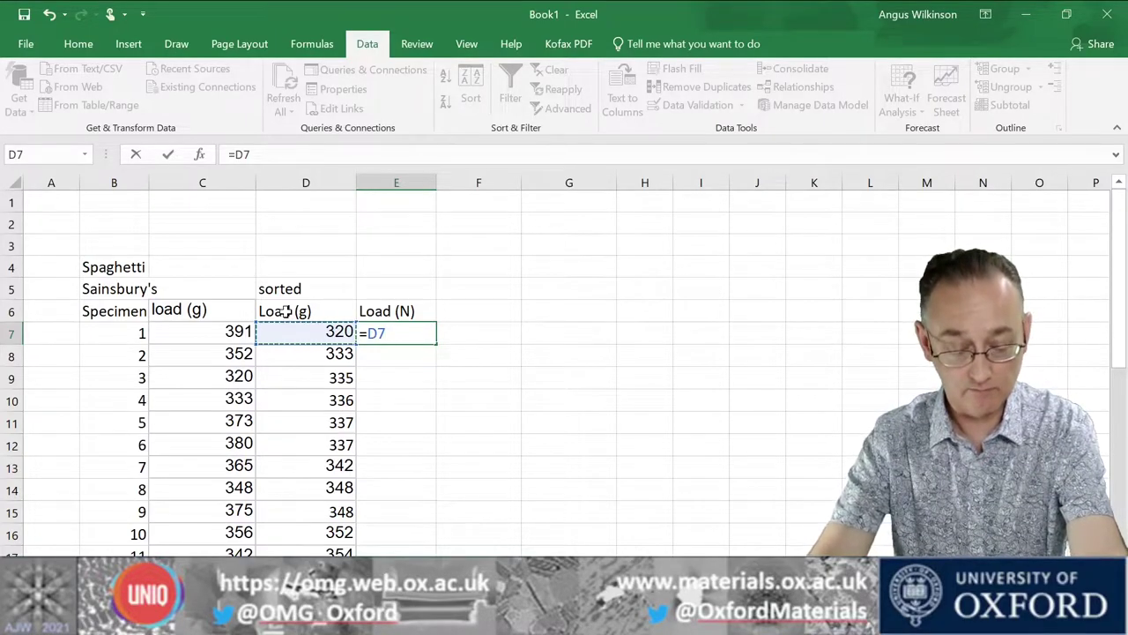
text(*)
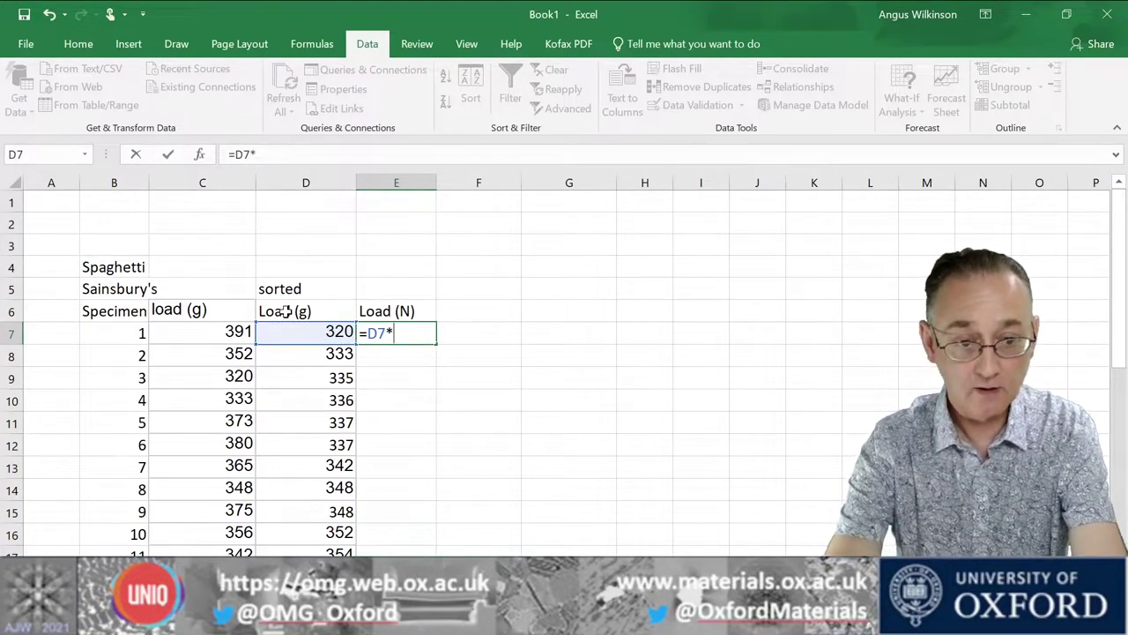
text(9.)
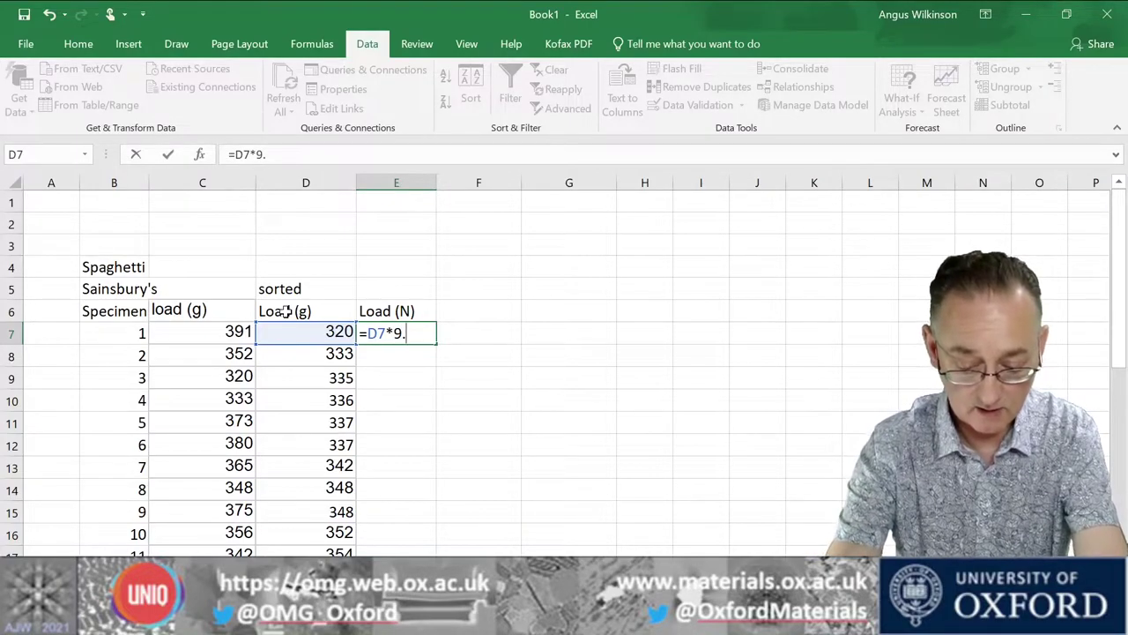
text(81)
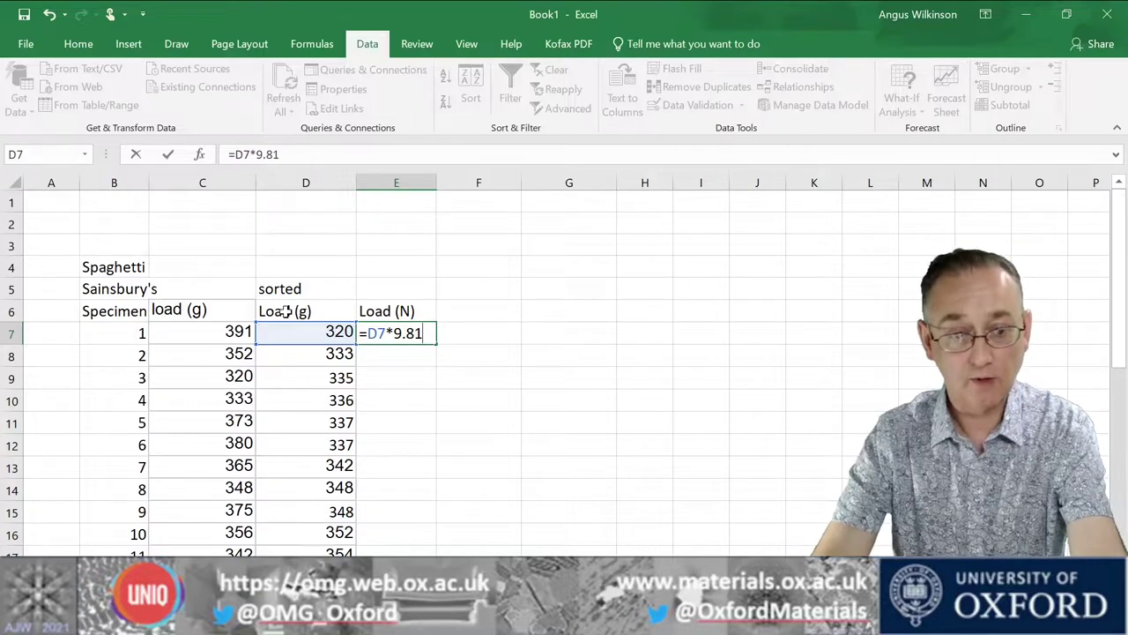
text(/)
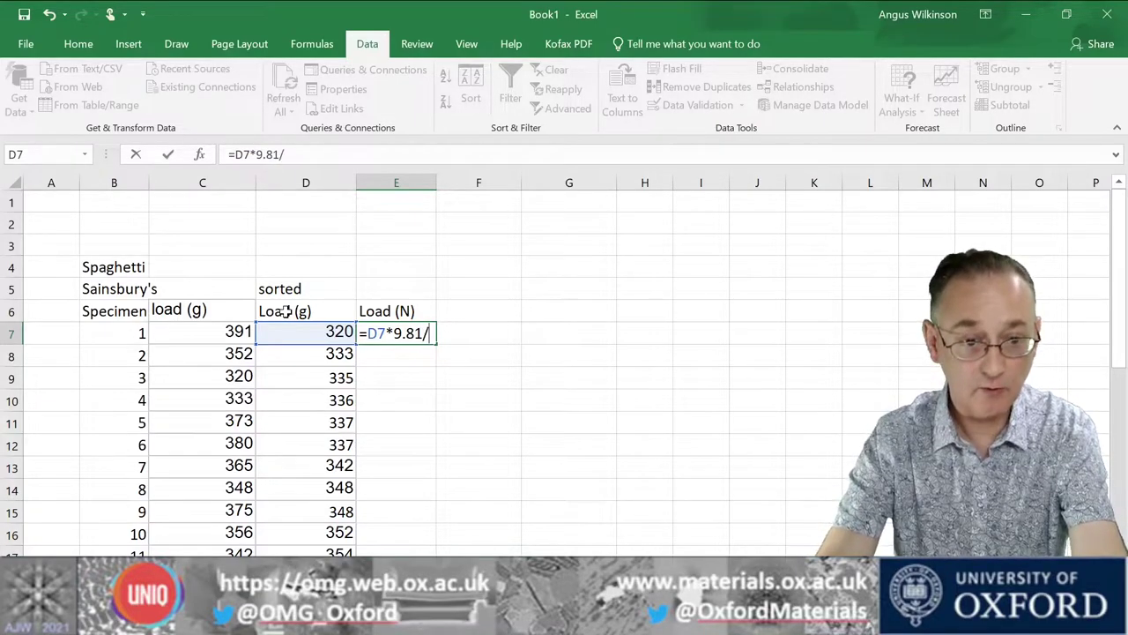
text(1000)
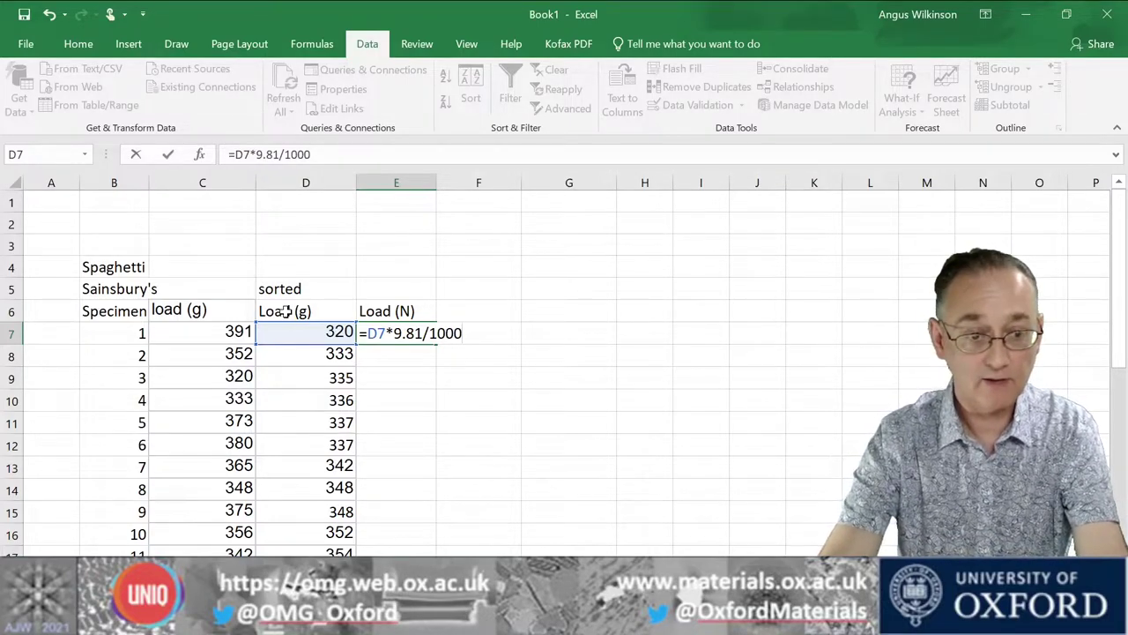
key(Return)
key(Up)
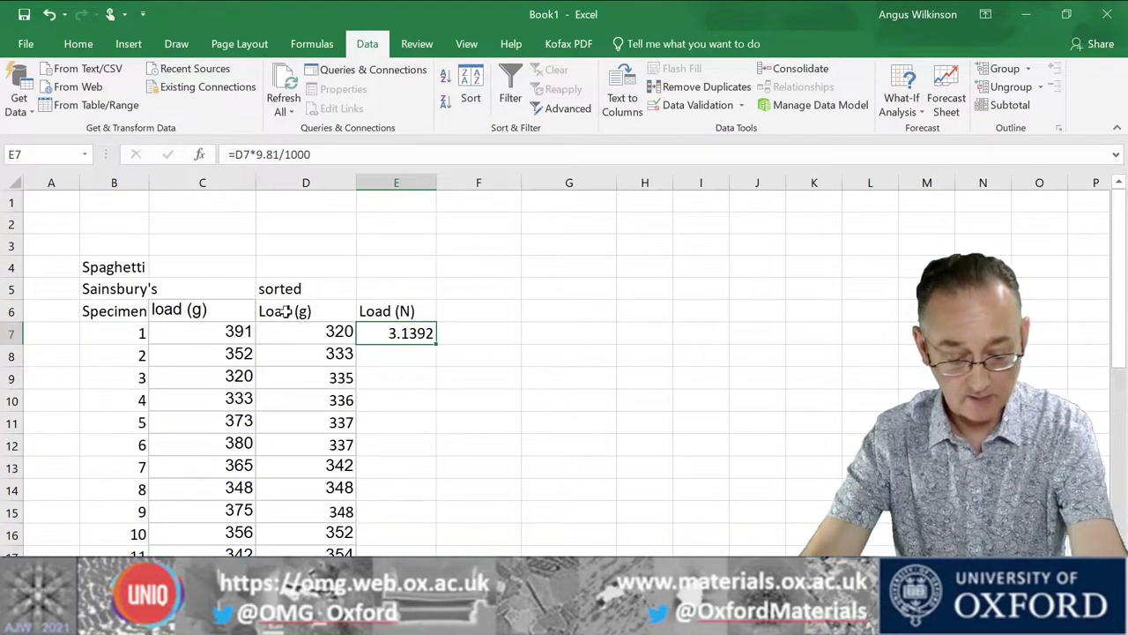
Step: Copy the newton conversion formula from E7 into E8:E31 for the remaining sorted loads
key(ctrl+c)
key(Down)
key(shift+Down)
key(shift+Down)
key(shift+Down)
key(shift+Down)
key(shift+Down)
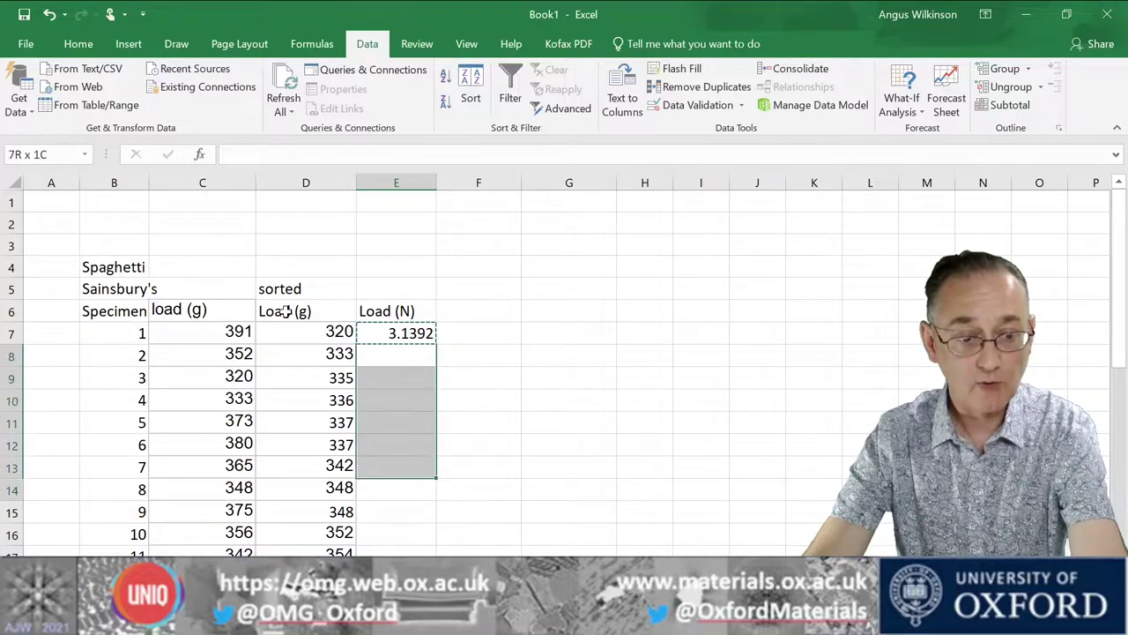
key(shift+Down)
key(shift+Down)
key(shift+Down)
key(shift+Down)
key(shift+Down)
key(shift+Down)
key(shift+Down)
key(shift+Down)
key(shift+Down)
key(shift+Down)
key(shift+Down)
key(shift+Down)
key(shift+Down)
key(shift+Down)
key(shift+Down)
key(shift+Down)
key(shift+Down)
key(shift+Down)
key(ctrl+v)
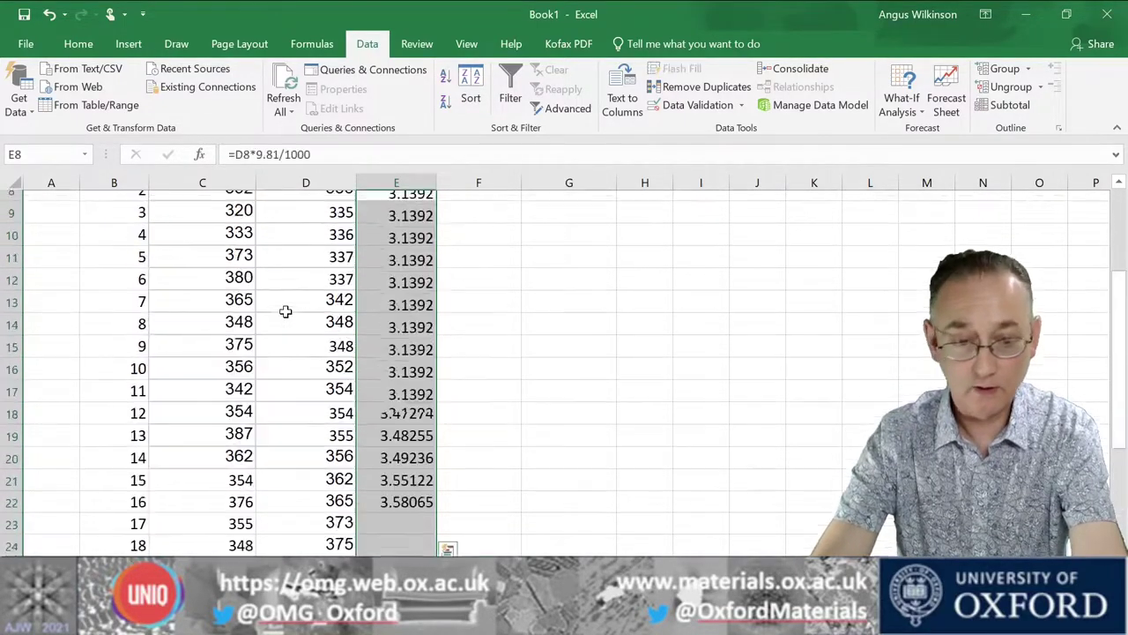
Step: Review the converted loads and their formulas in the Load (N) column, from the first specimen to the last
key(Up)
key(Up)
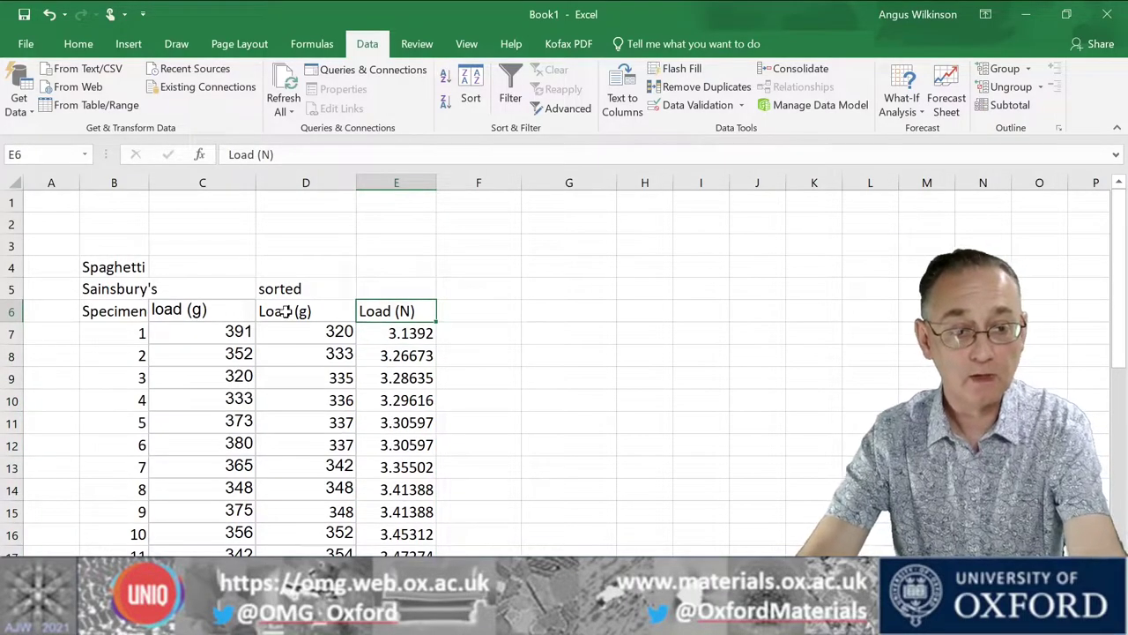
key(Down)
key(Down)
key(Down)
key(Down)
key(Down)
key(Down)
key(Down)
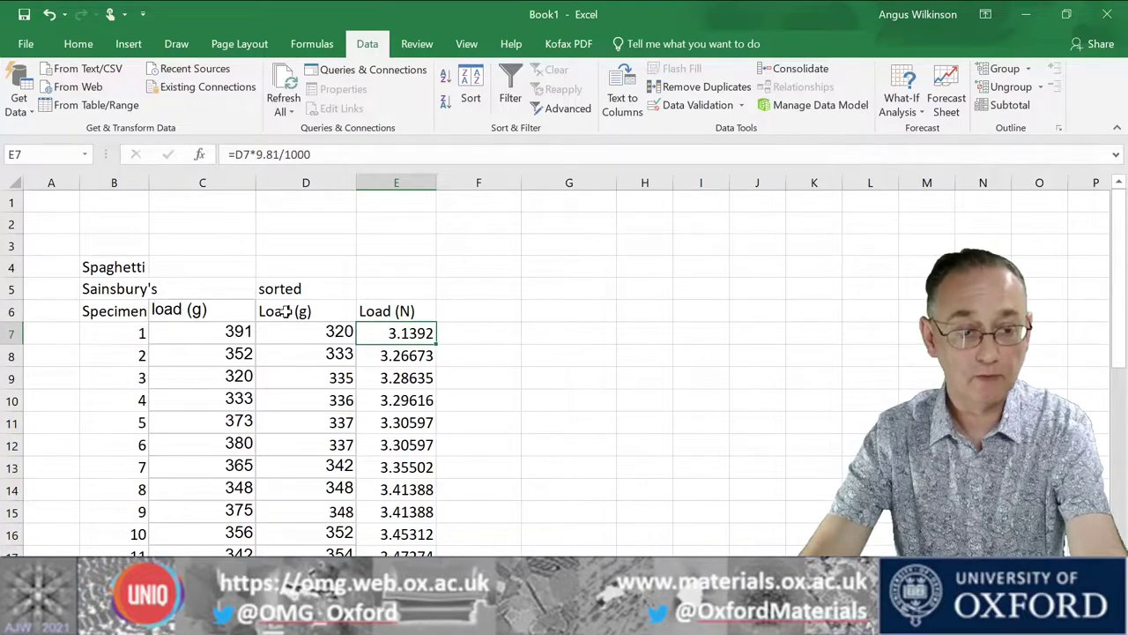
key(Up)
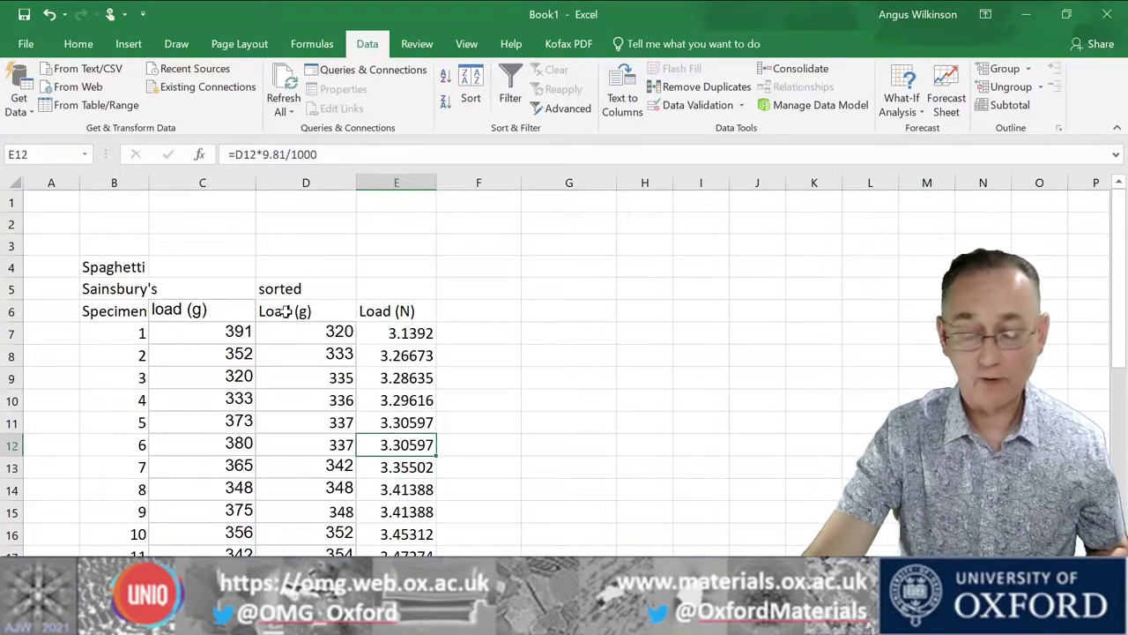
click(385, 332)
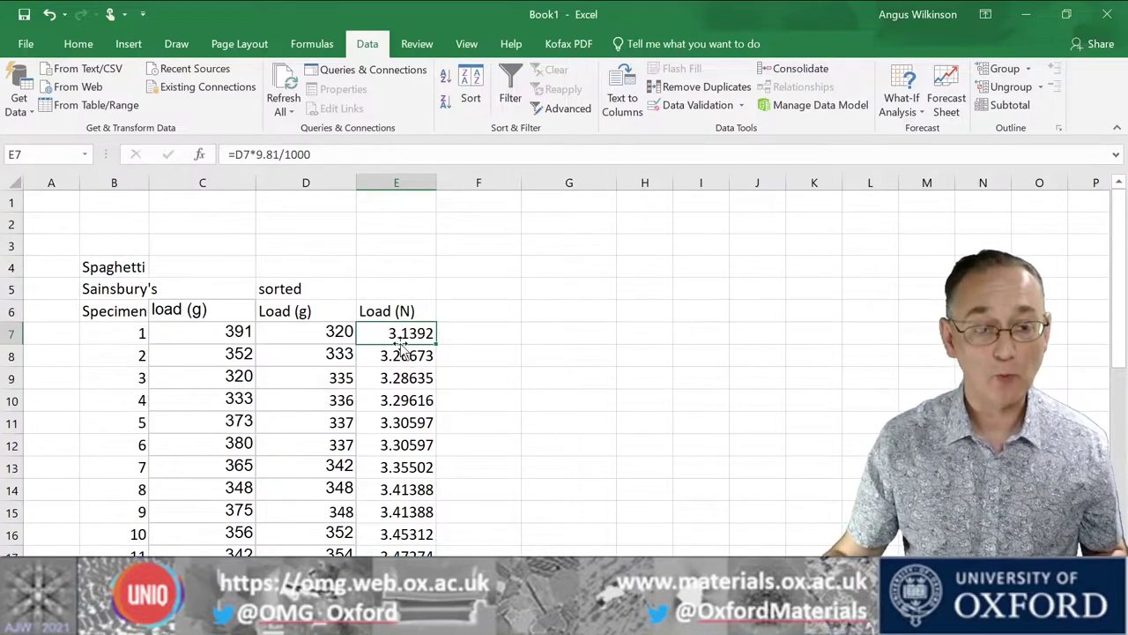
scroll(403, 344, down, 3)
scroll(403, 342, down, 2)
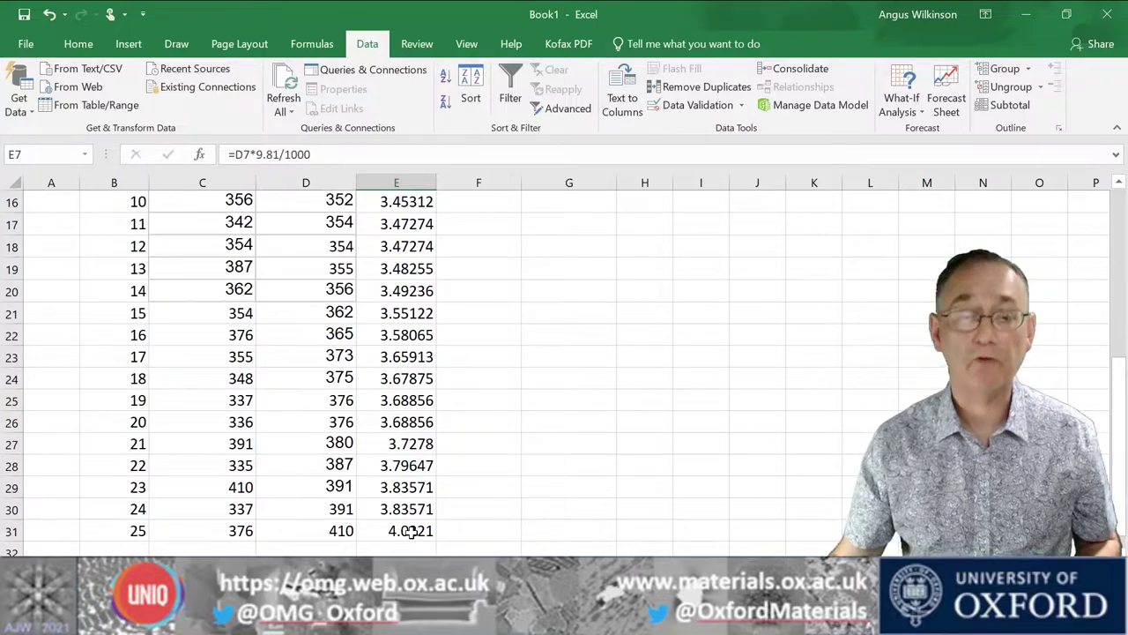
scroll(410, 532, up, 5)
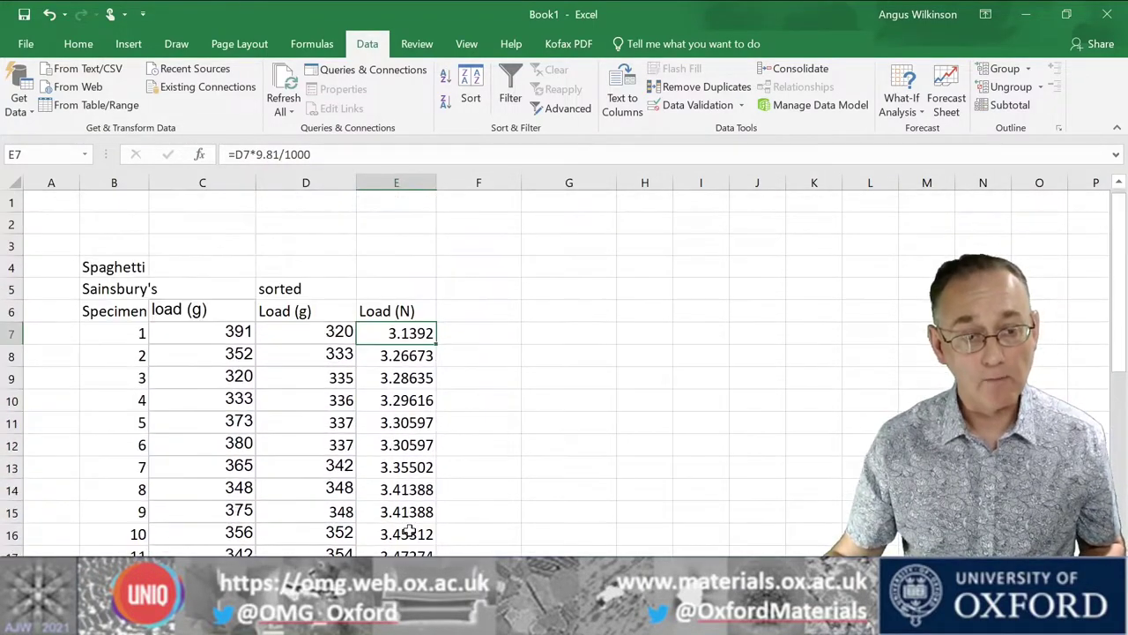
scroll(405, 403, down, 2)
scroll(408, 403, up, 2)
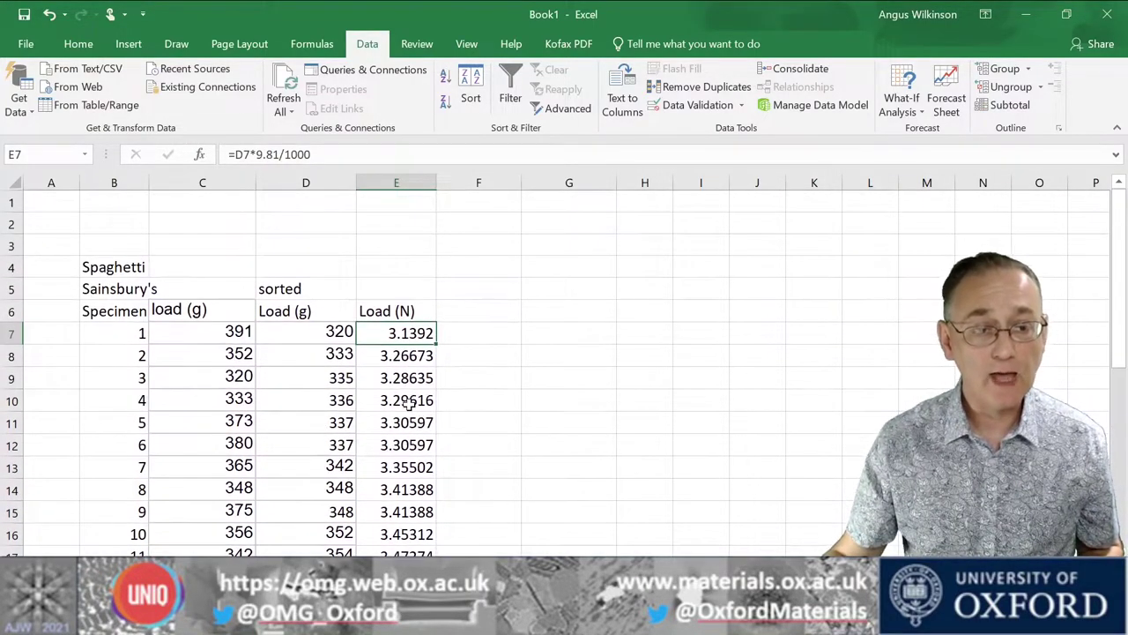
Step: Enter the heading "Probabilty of Failure" in F6, beside the Load (N) heading
click(466, 311)
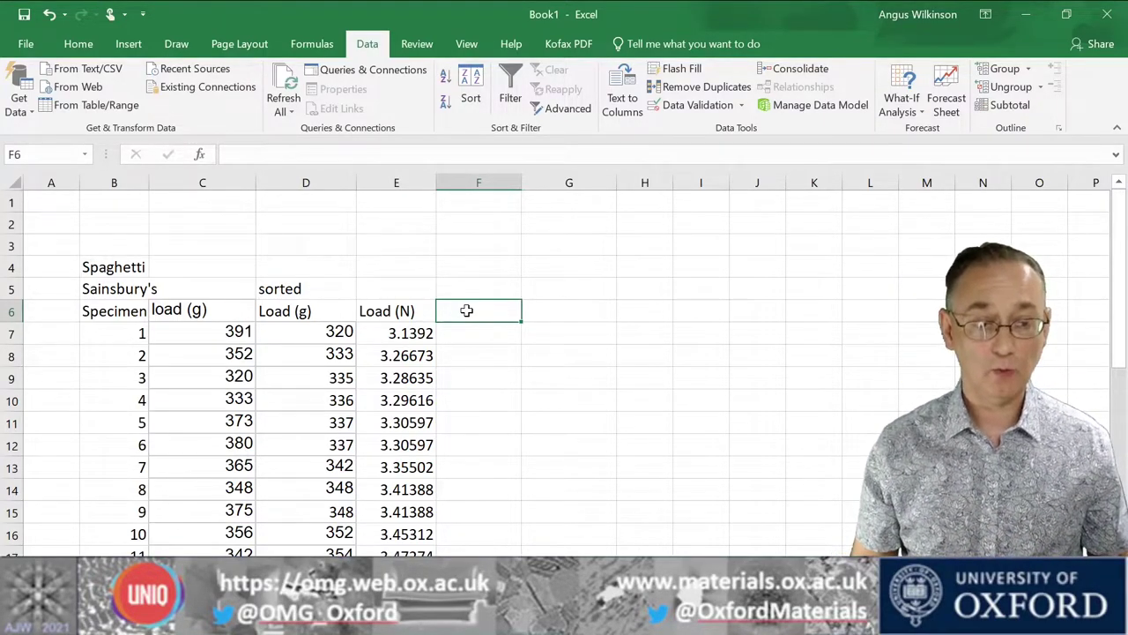
text(Prob)
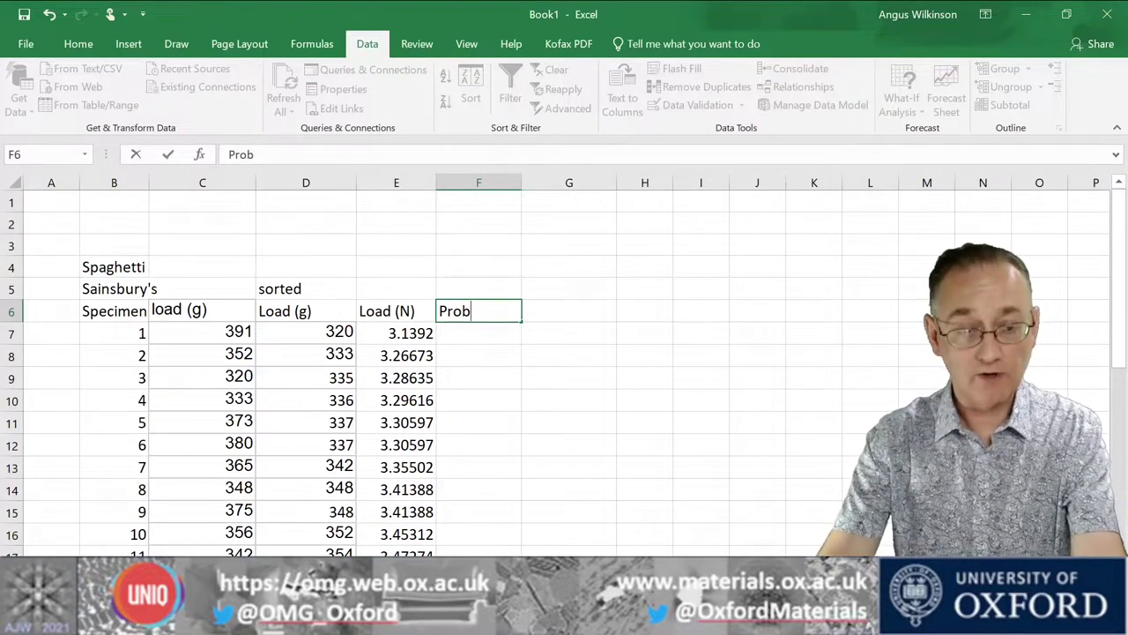
text(abilty)
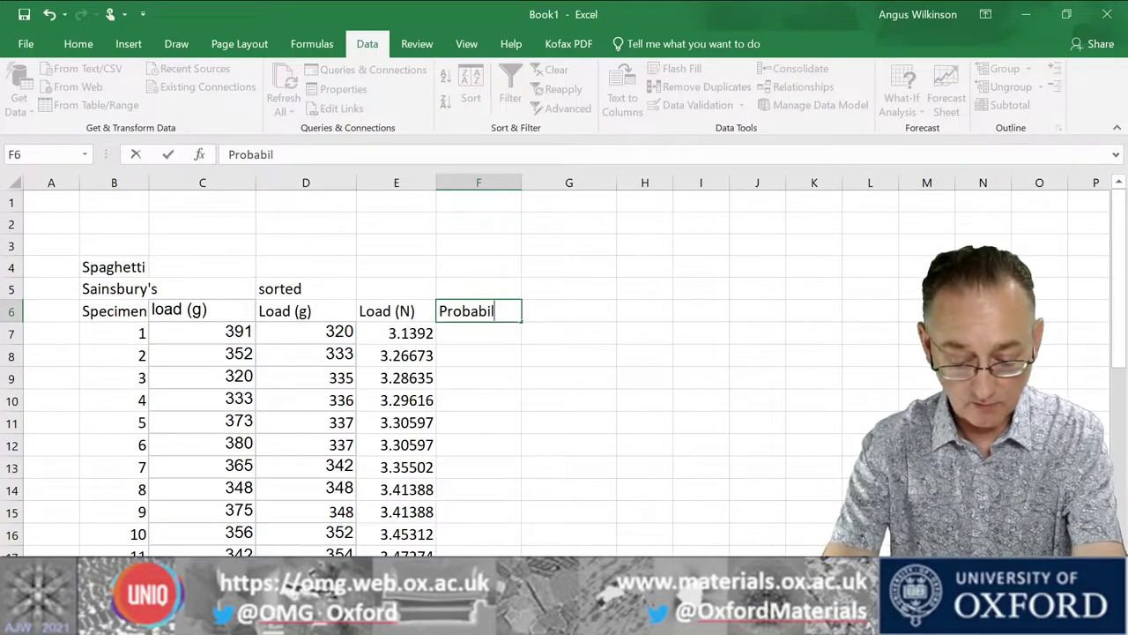
text(of)
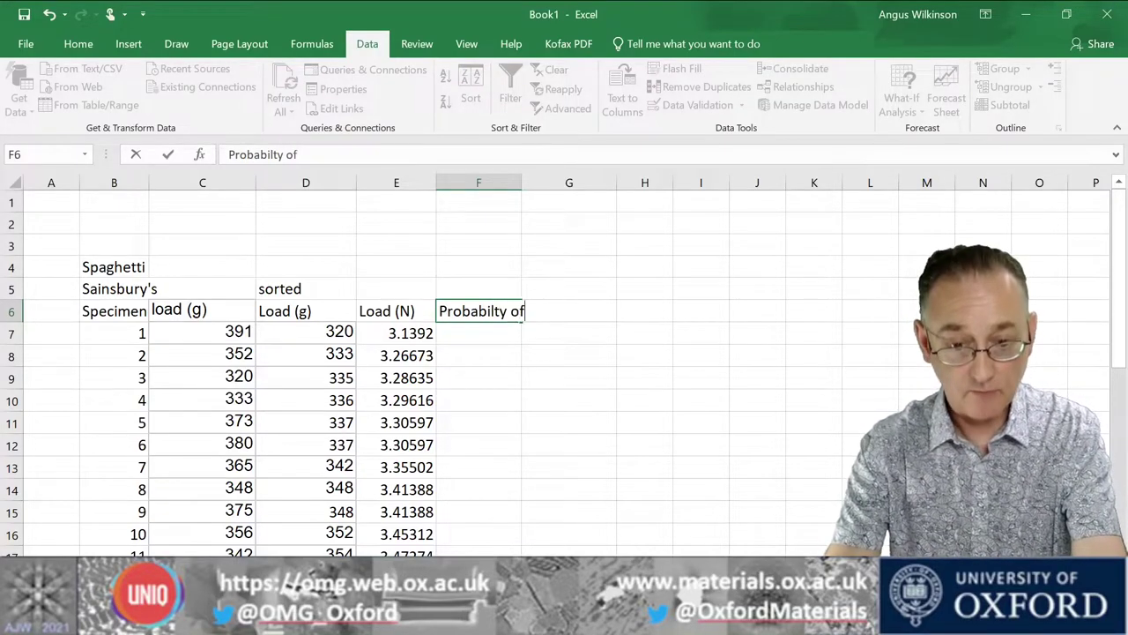
text( Failure)
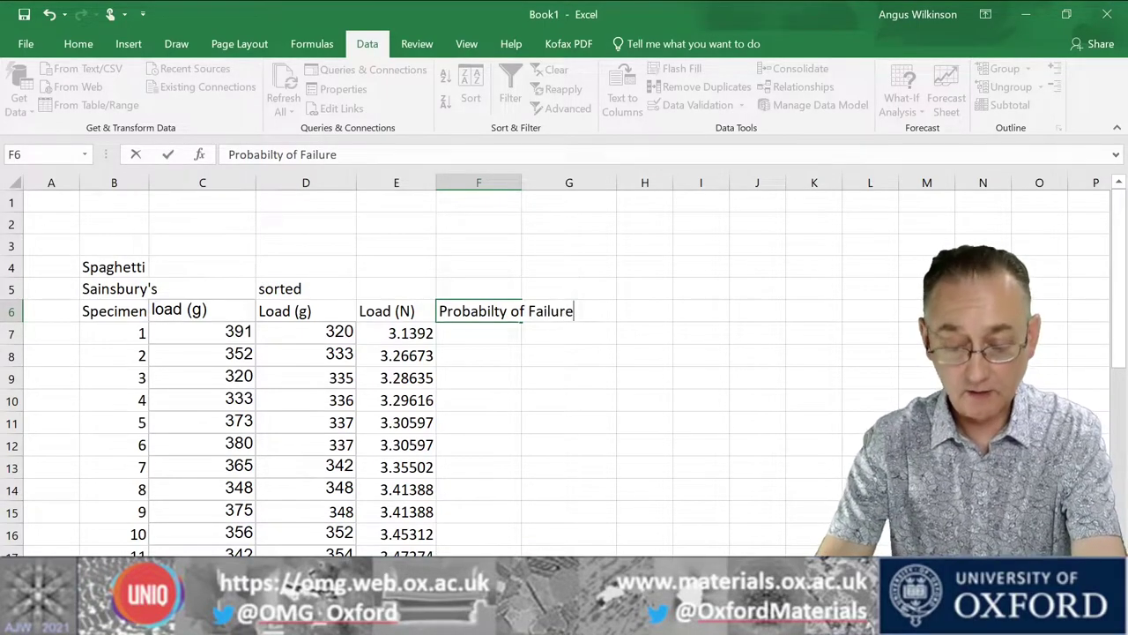
key(Return)
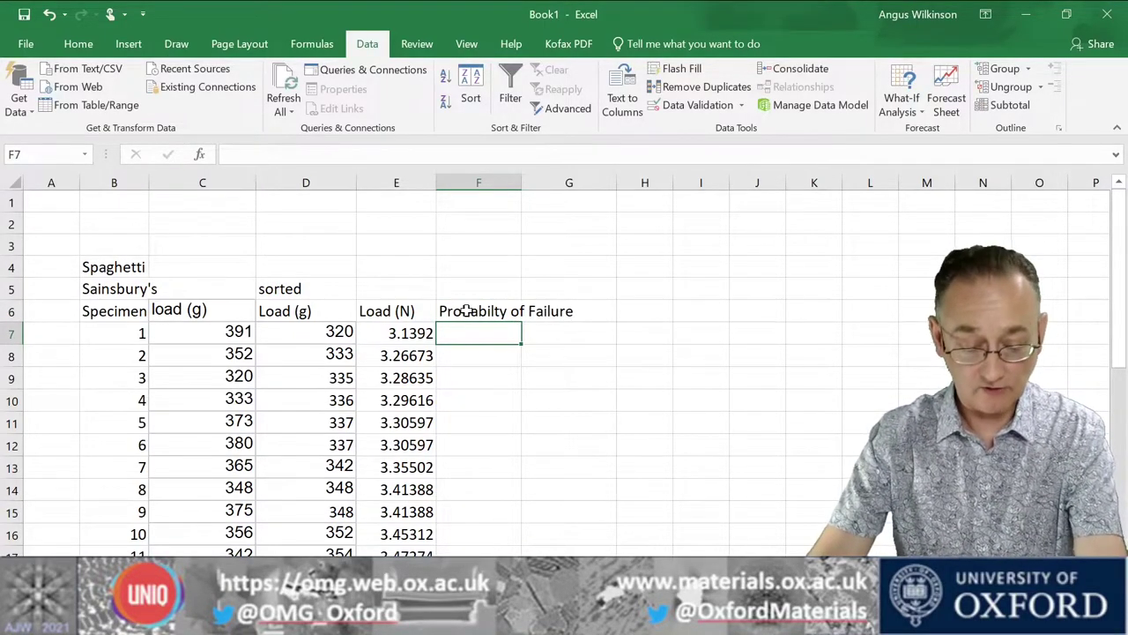
Step: Enter the formula =B7/(1+25) in F7 to calculate the failure probability for the first ranked specimen
text(=)
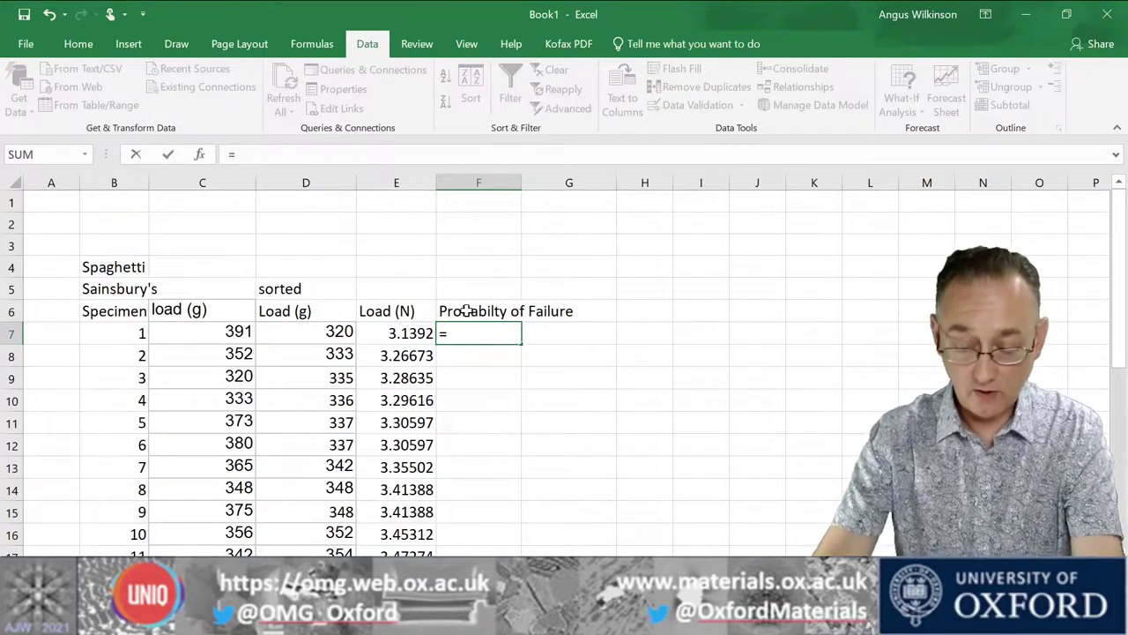
key(Left)
key(Left)
key(Left)
key(Left)
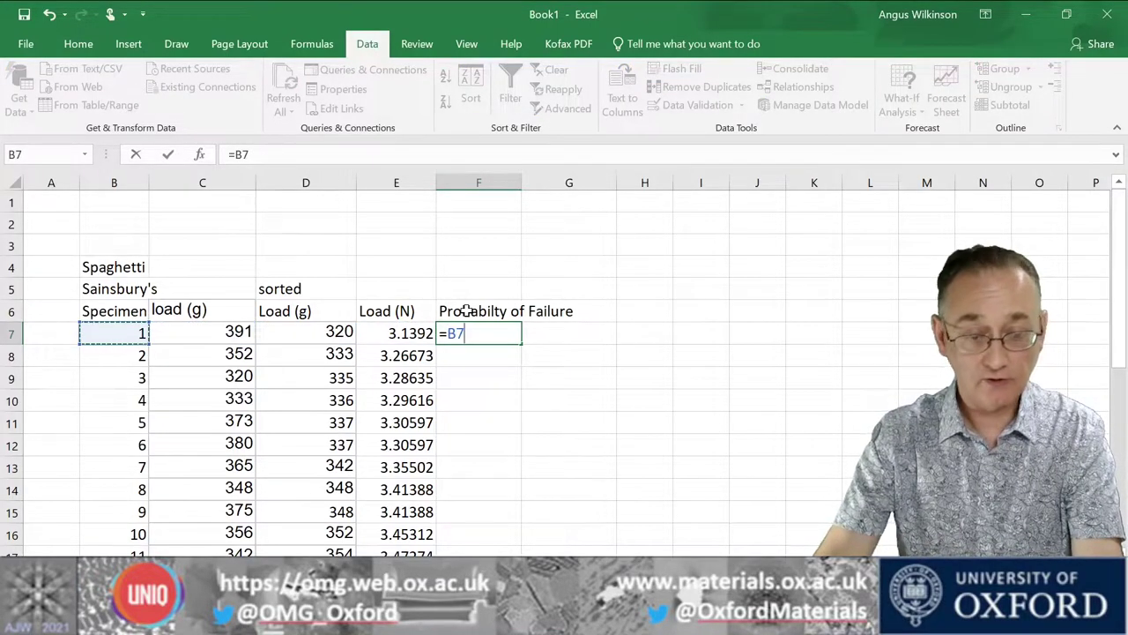
text(/)
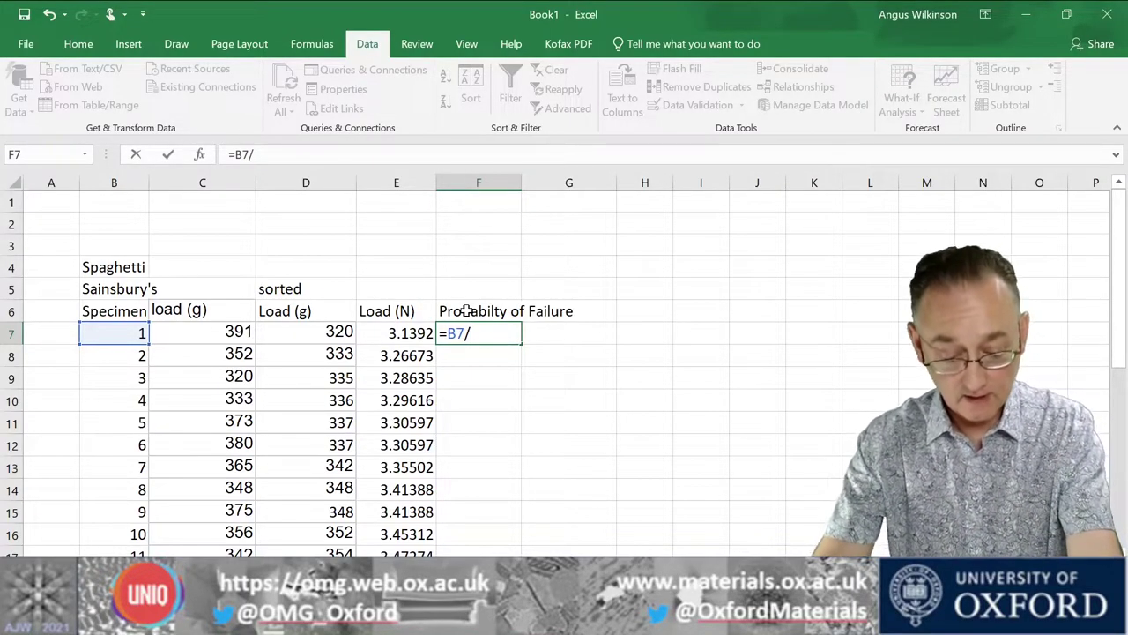
text((1)
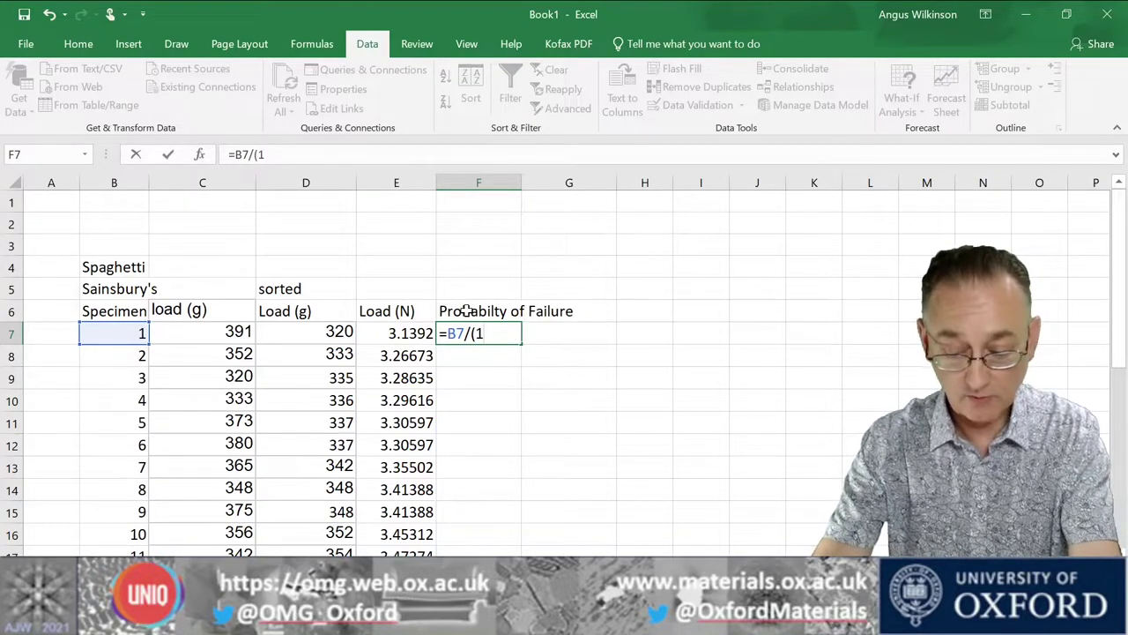
text(+2)
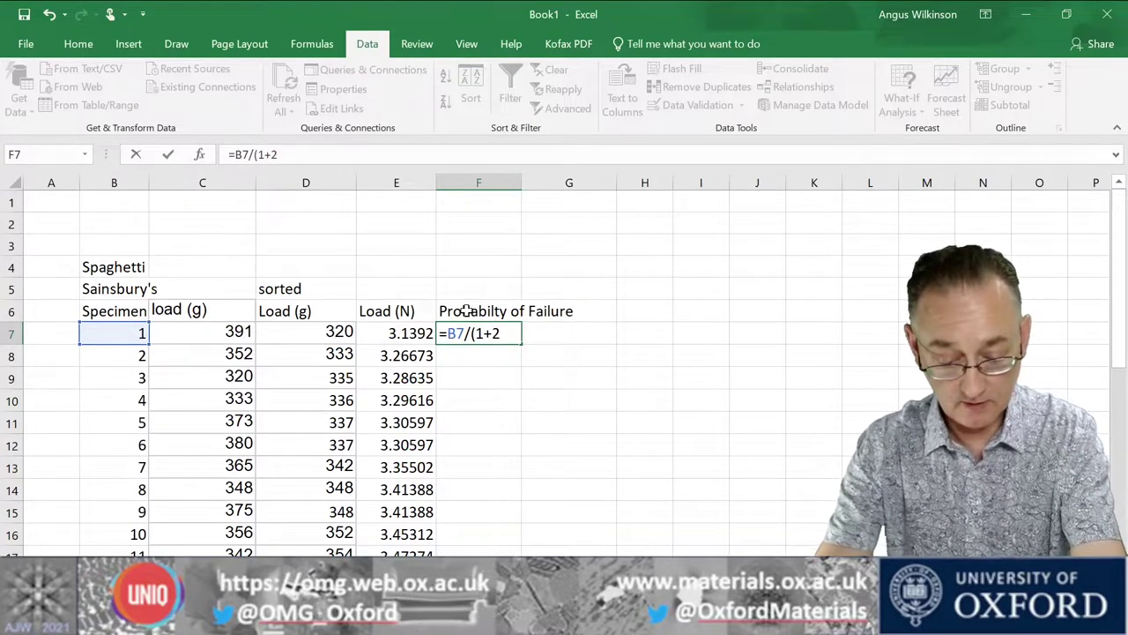
text(5))
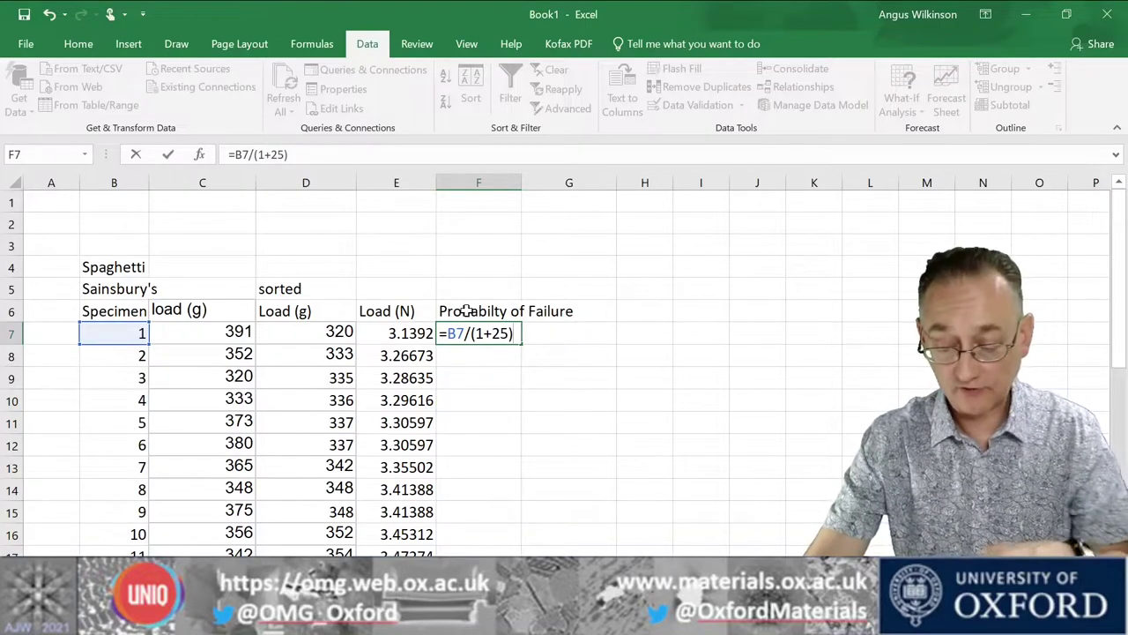
key(Return)
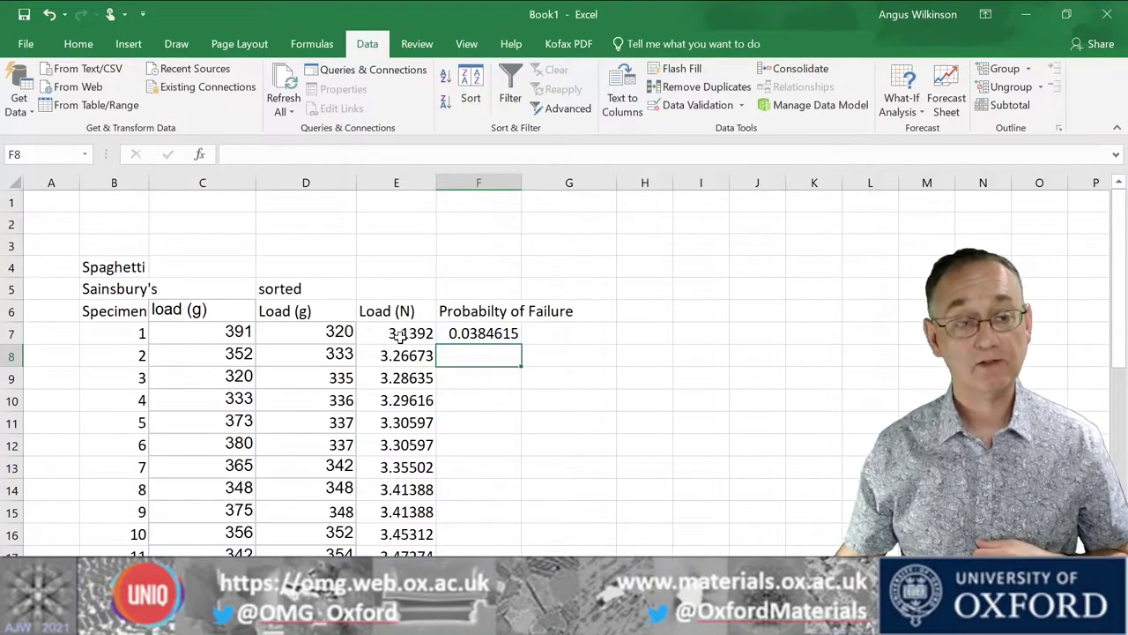
Step: Copy the failure probability formula from F7 into F8:F31 for the remaining specimens
scroll(398, 335, down, 7)
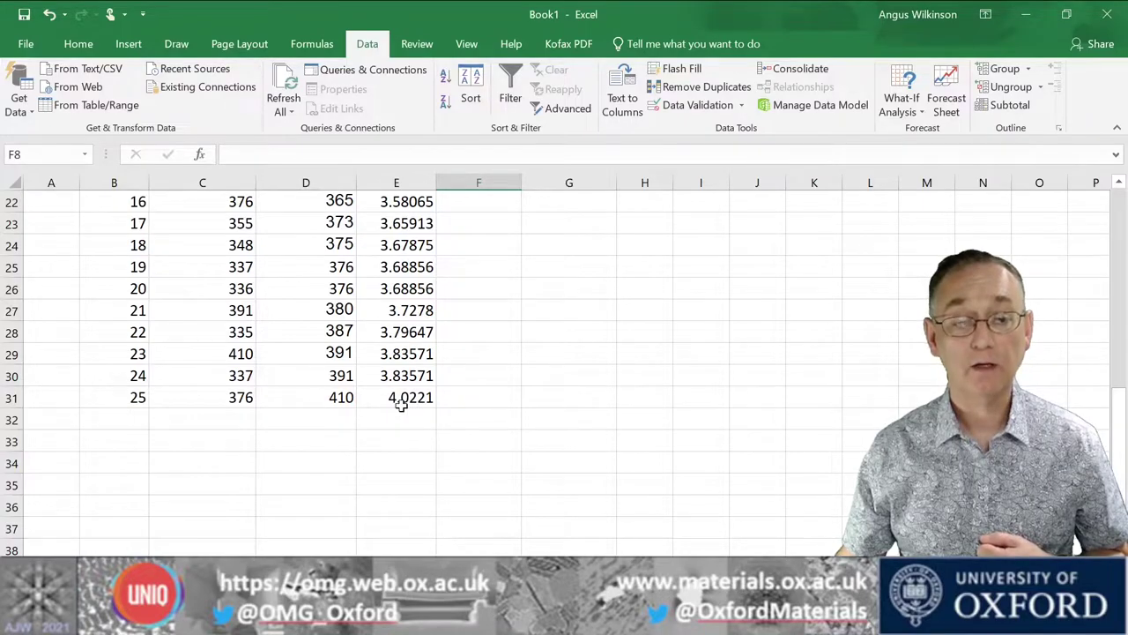
scroll(407, 404, up, 6)
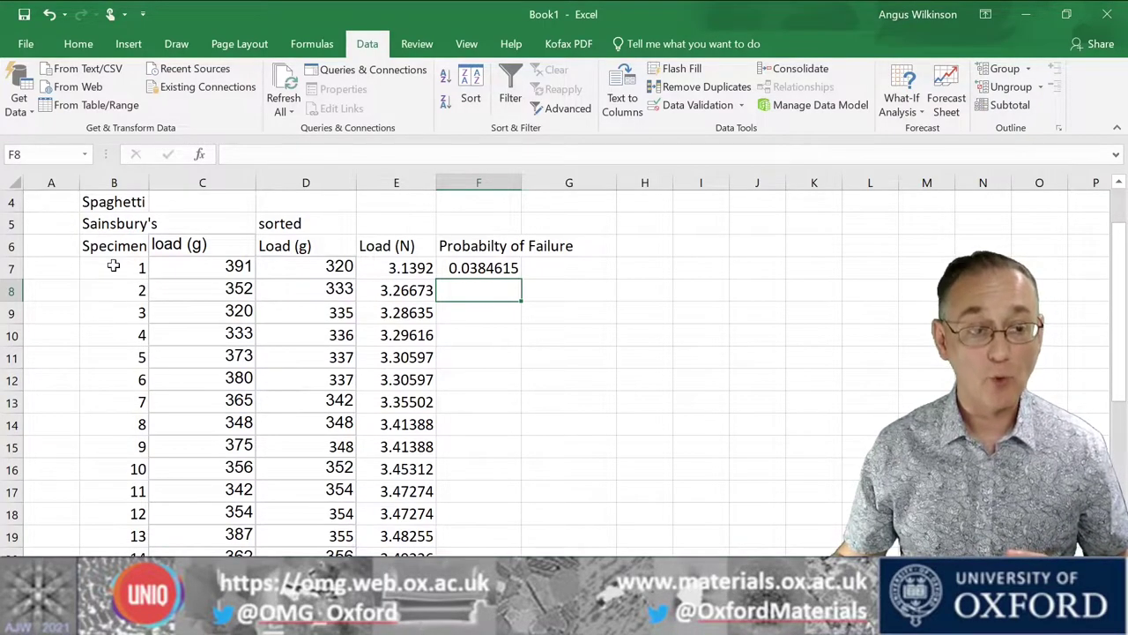
click(464, 270)
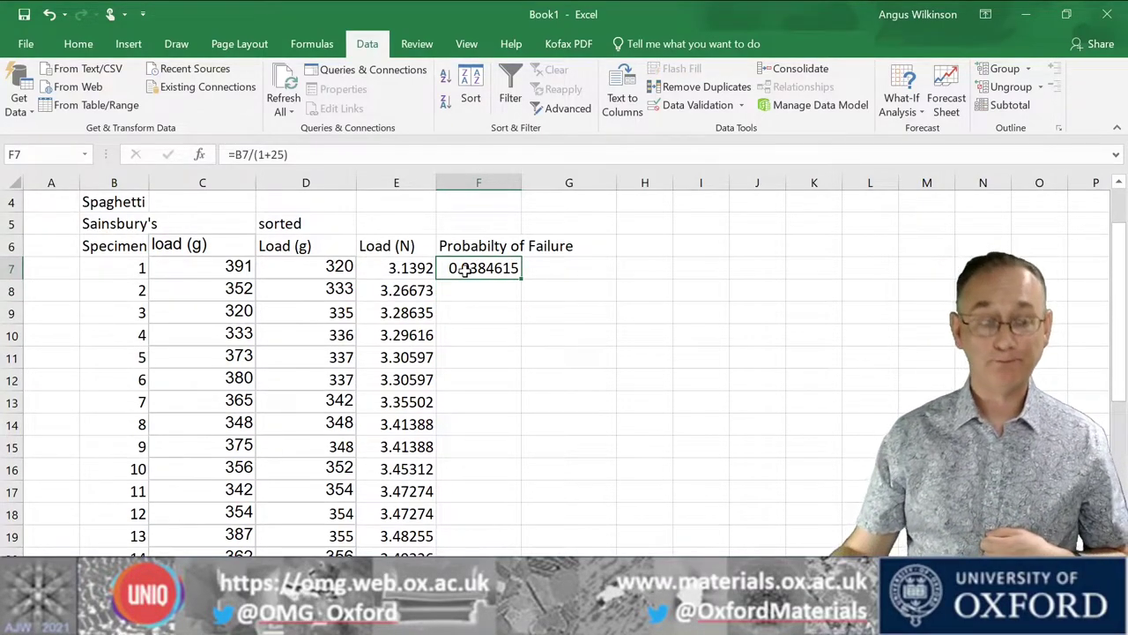
key(Up)
key(Down)
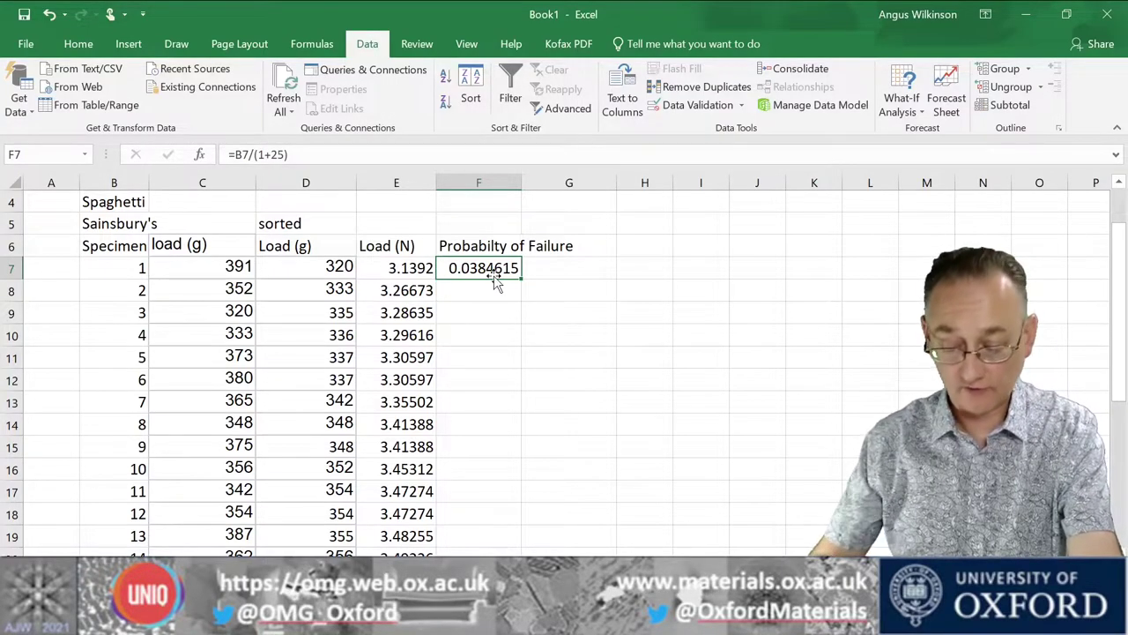
key(Down)
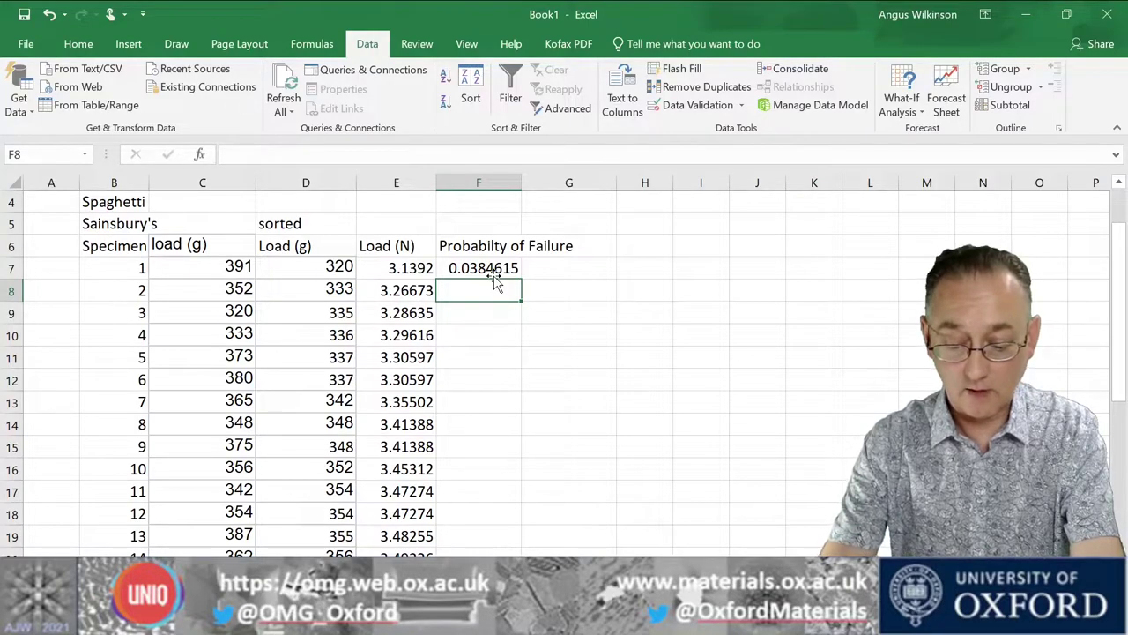
key(Up)
key(ctrl+c)
key(Down)
key(shift+Down)
key(shift+Down)
key(shift+Down)
key(shift+Down)
key(shift+Down)
key(shift+Down)
key(shift+Down)
key(shift+Down)
key(shift+Down)
key(shift+Down)
key(shift+Down)
key(shift+Down)
key(shift+Down)
key(shift+Down)
key(shift+Down)
key(shift+Down)
key(shift+Down)
key(shift+Down)
key(shift+Down)
key(shift+Down)
key(shift+Down)
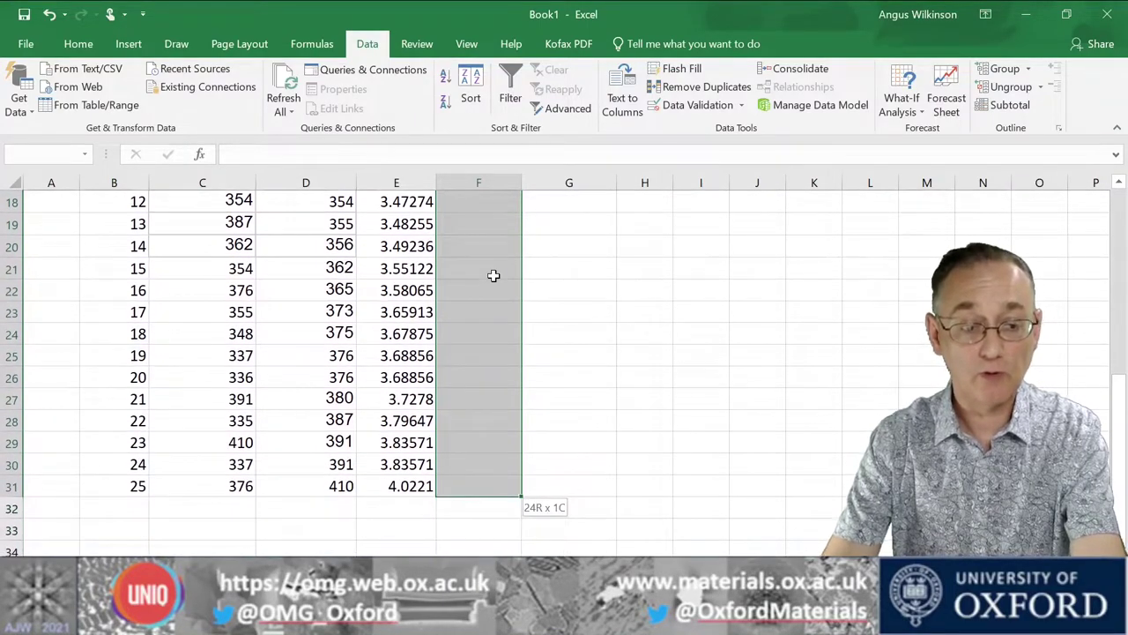
key(ctrl+v)
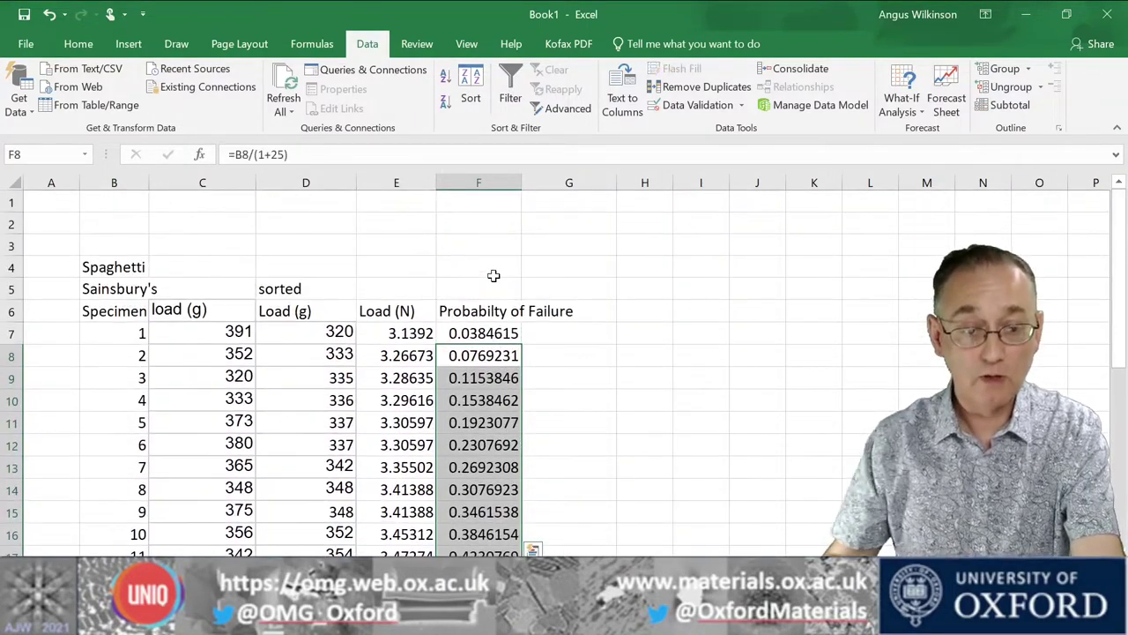
Step: Review the failure probabilities in column F from the first specimen to the last
click(477, 332)
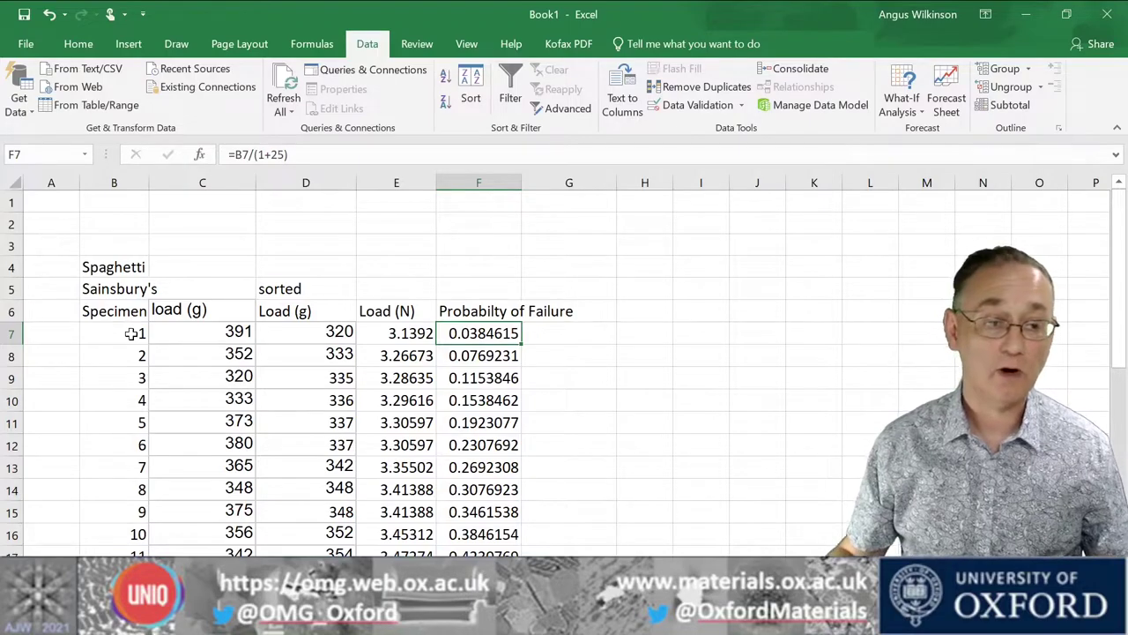
scroll(471, 335, down, 5)
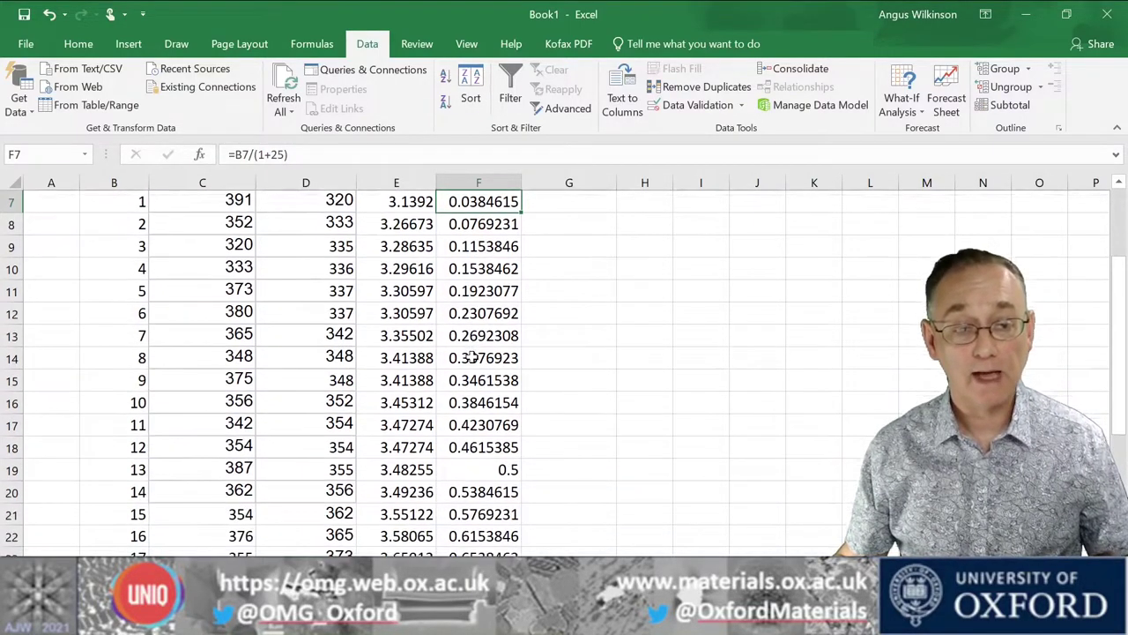
scroll(475, 381, down, 2)
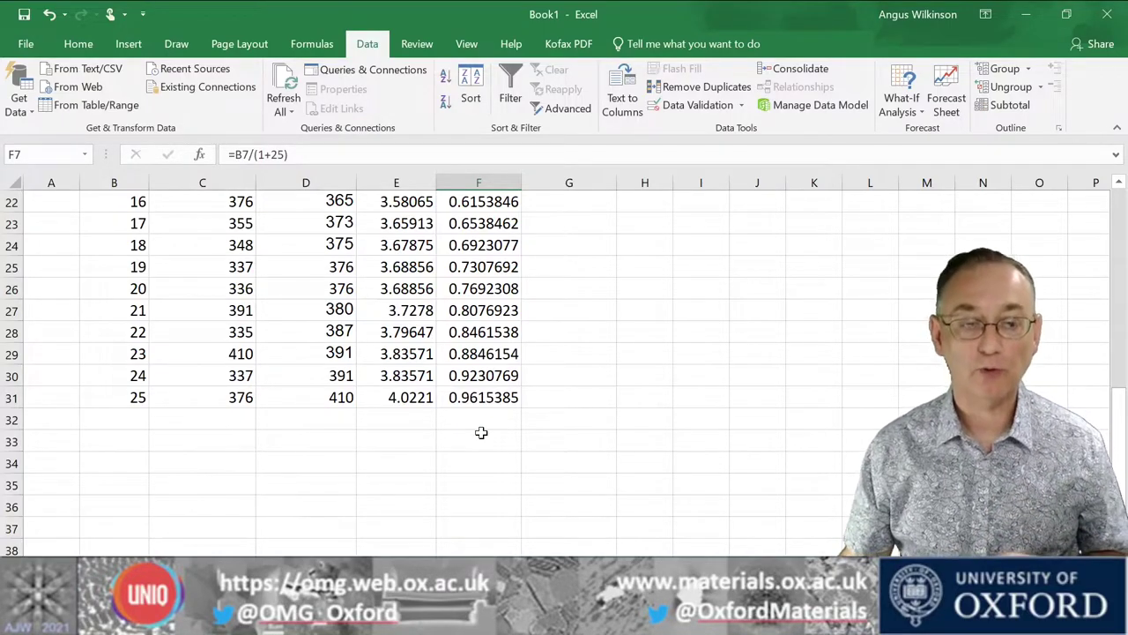
scroll(481, 432, up, 7)
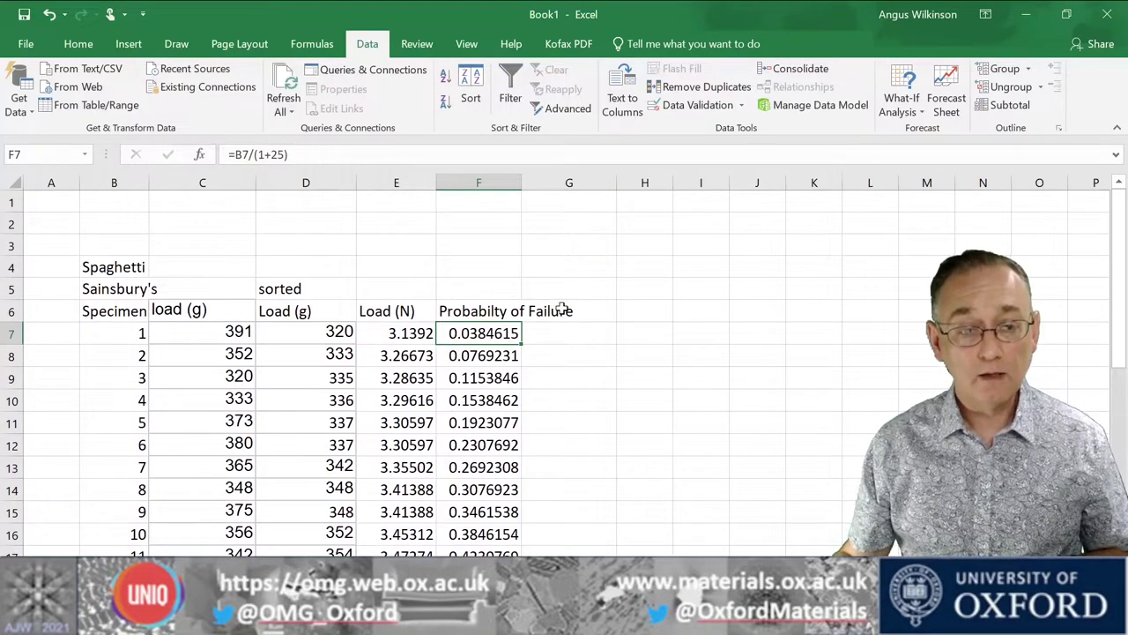
Step: Enter the heading "Probability of Survival" in G6, beside the failure probability heading
click(563, 310)
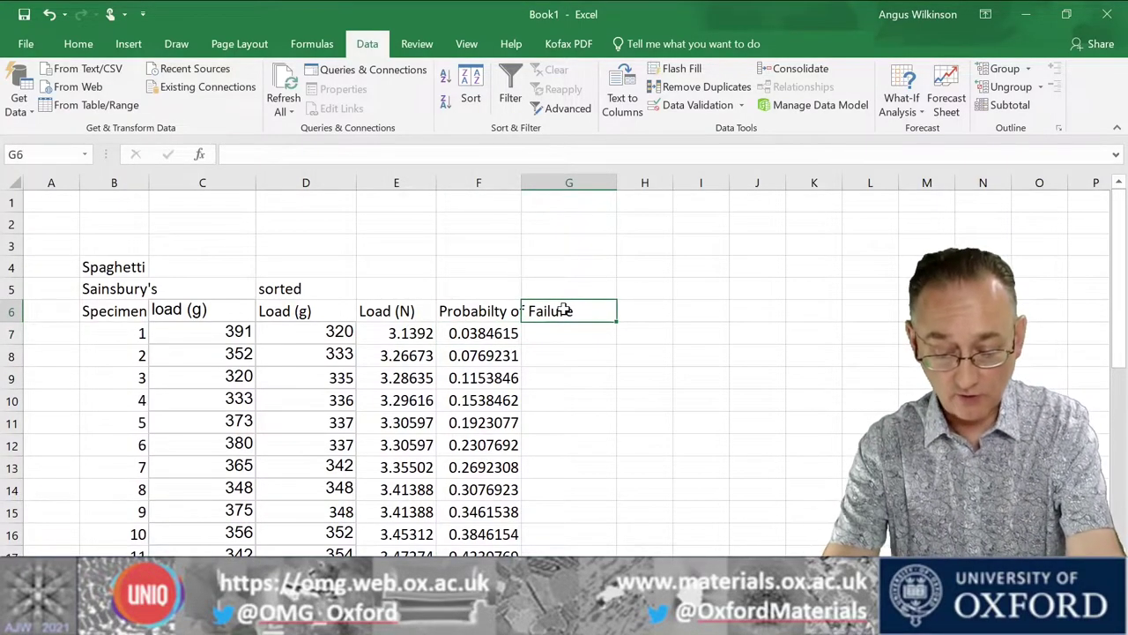
text(Probability )
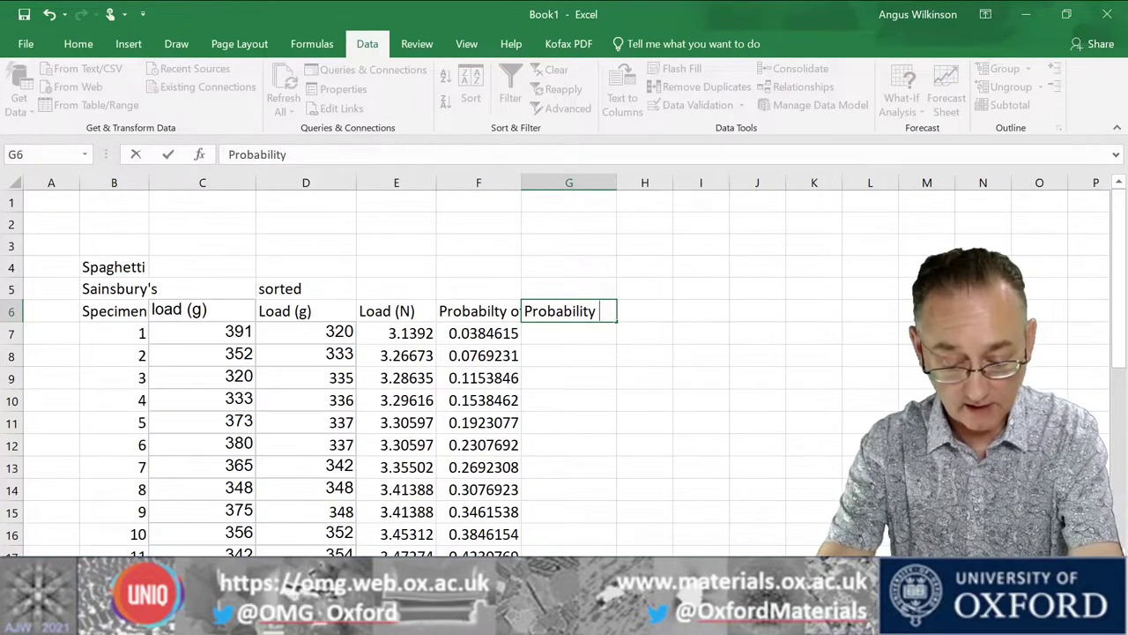
text(of Su)
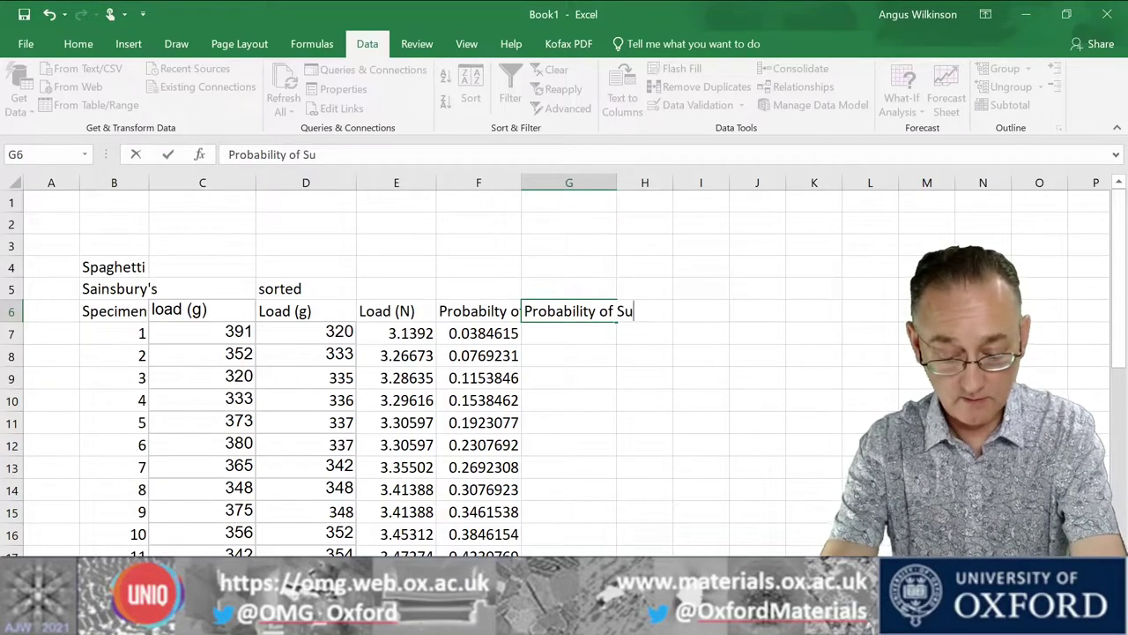
text(rvival)
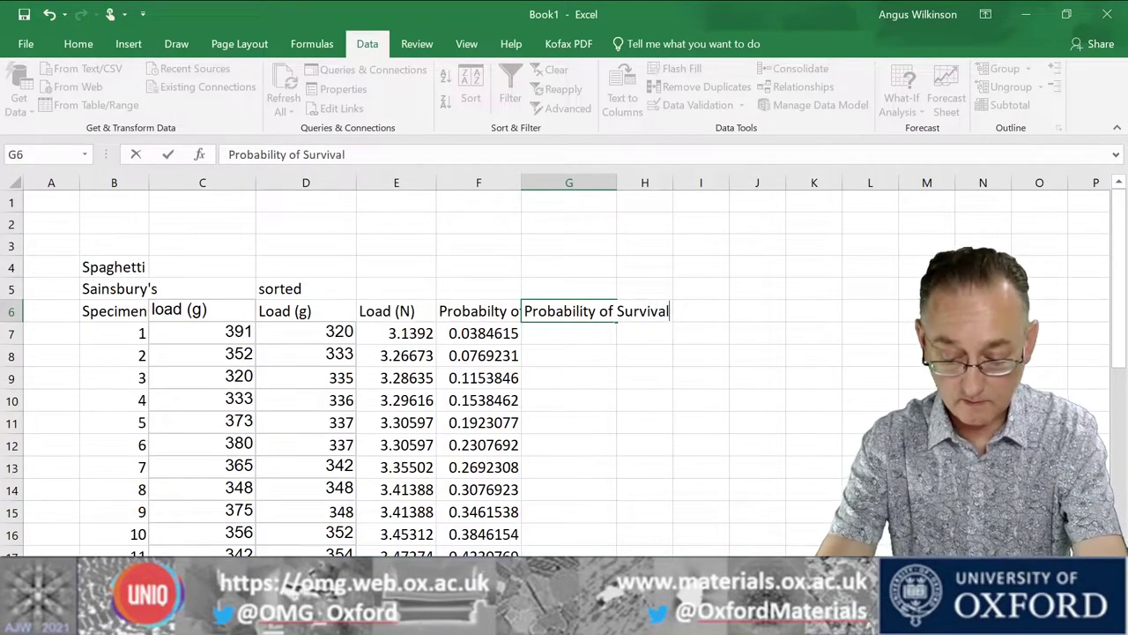
key(Return)
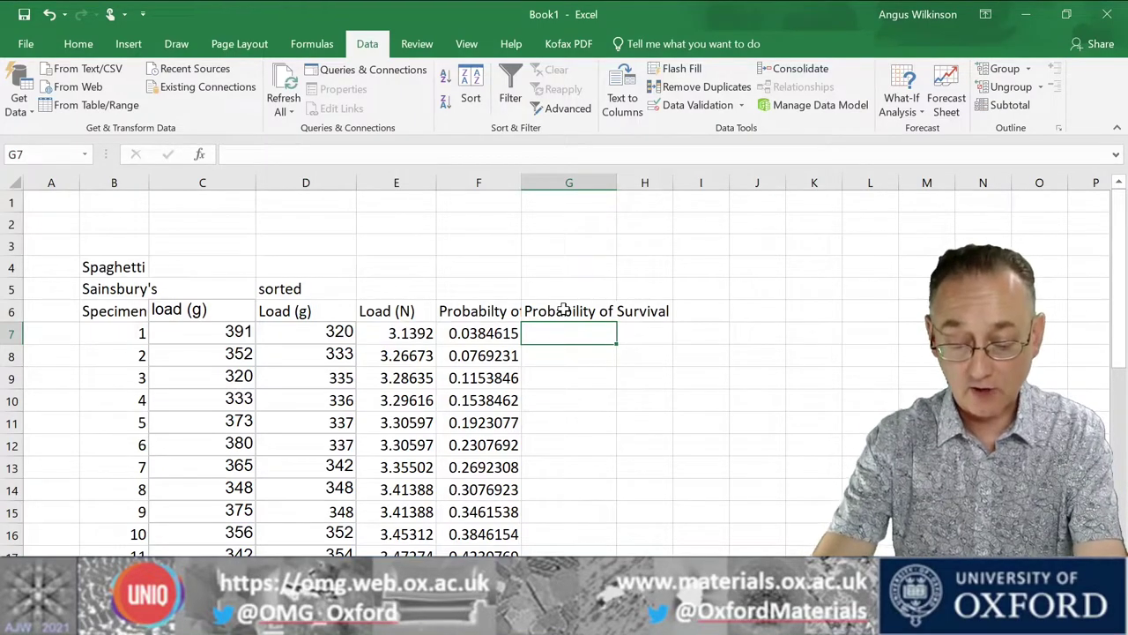
Step: Enter the formula =1-F7 in G7 to calculate the first specimen's survival probability
text(=)
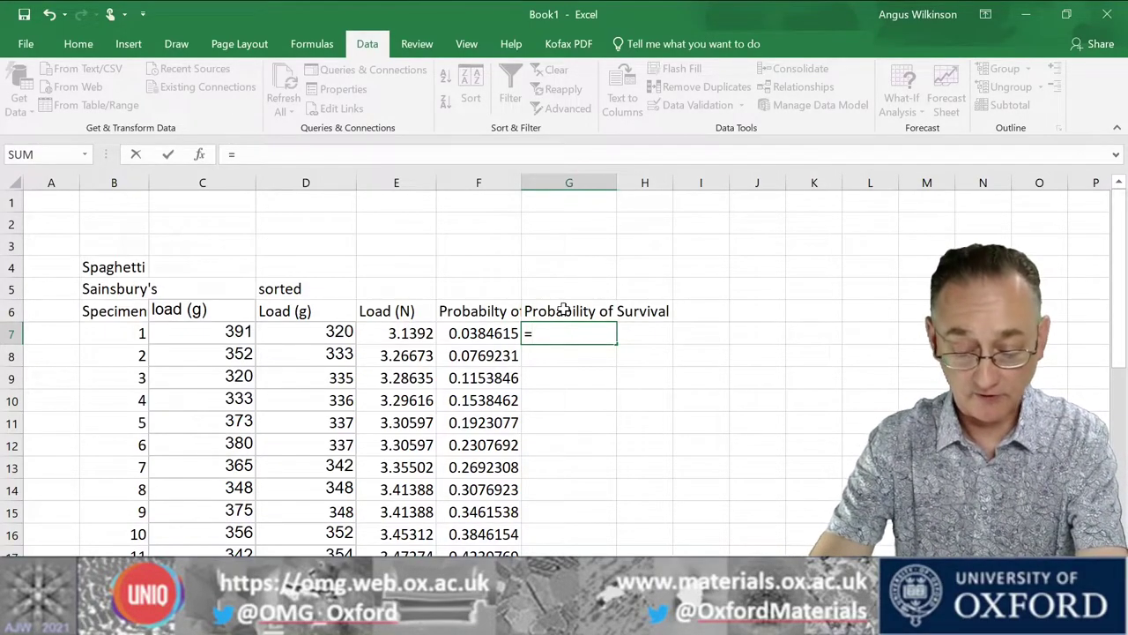
text(1-)
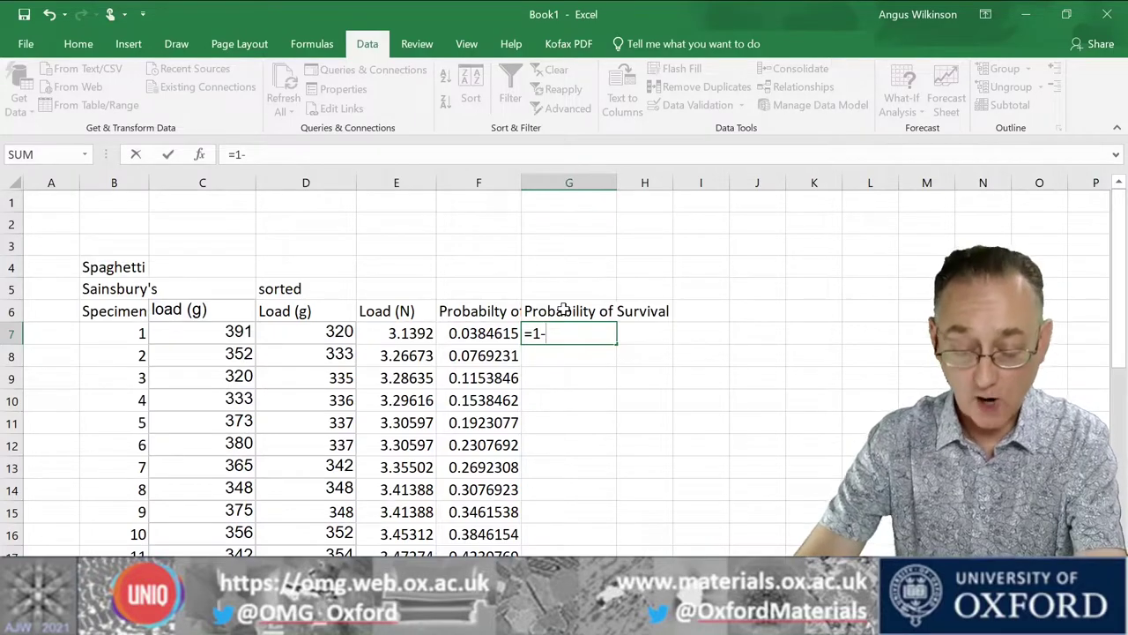
key(Left)
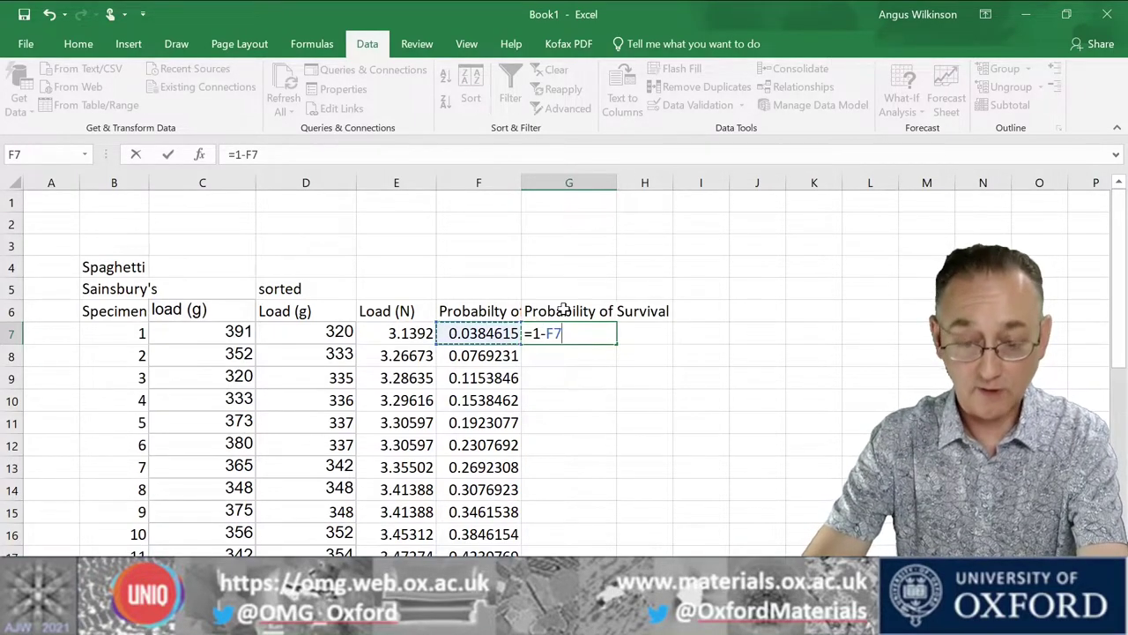
key(Return)
Step: Copy the survival probability formula from G7 into G8:G31 for the remaining specimens
key(Up)
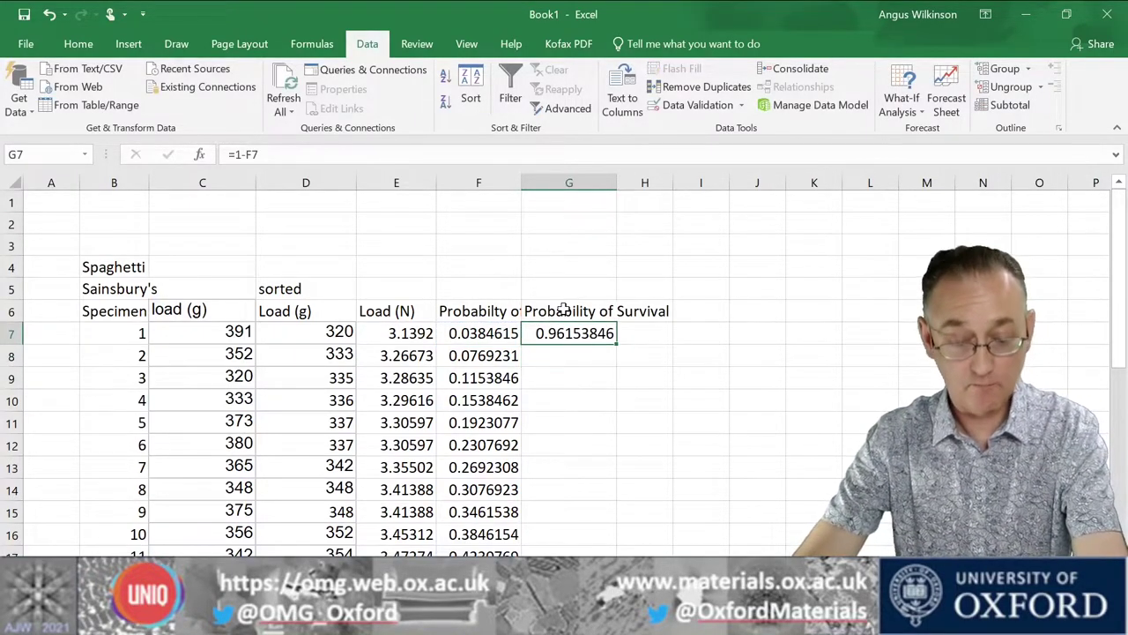
key(ctrl+c)
key(Down)
key(shift+Down)
key(shift+Down)
key(shift+Down)
key(shift+Down)
key(shift+Down)
key(shift+Down)
key(shift+Down)
key(shift+Down)
key(shift+Down)
key(shift+Down)
key(shift+Down)
key(shift+Down)
key(shift+Down)
key(shift+Down)
key(shift+Down)
key(shift+Down)
key(shift+Down)
key(shift+Down)
key(shift+Down)
key(shift+Down)
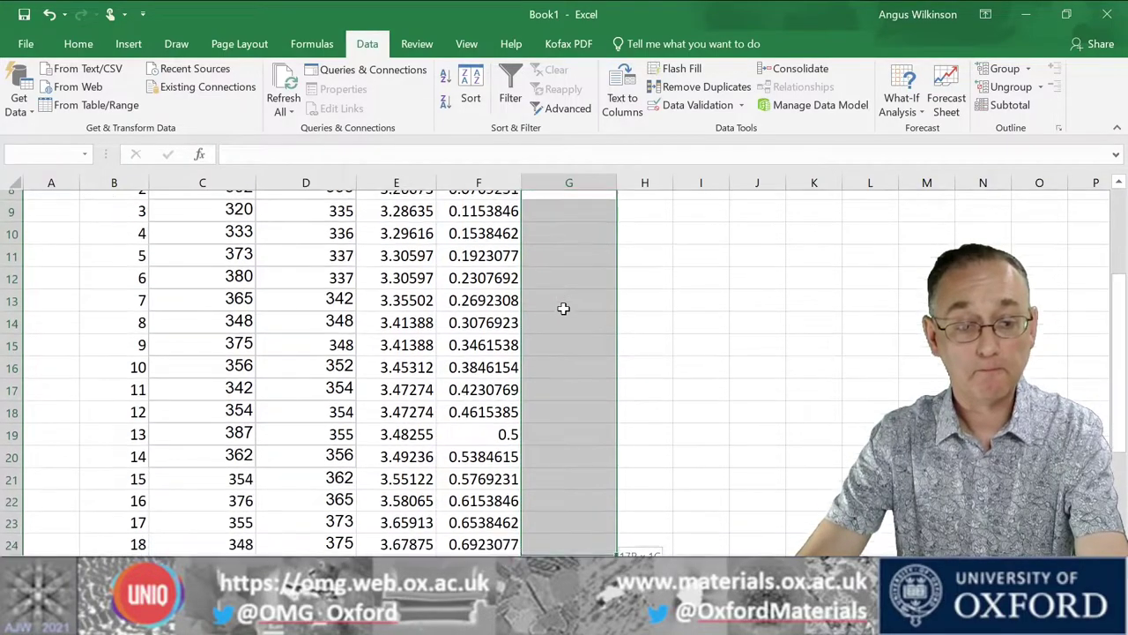
key(shift+Down)
key(shift+Down)
key(shift+Down)
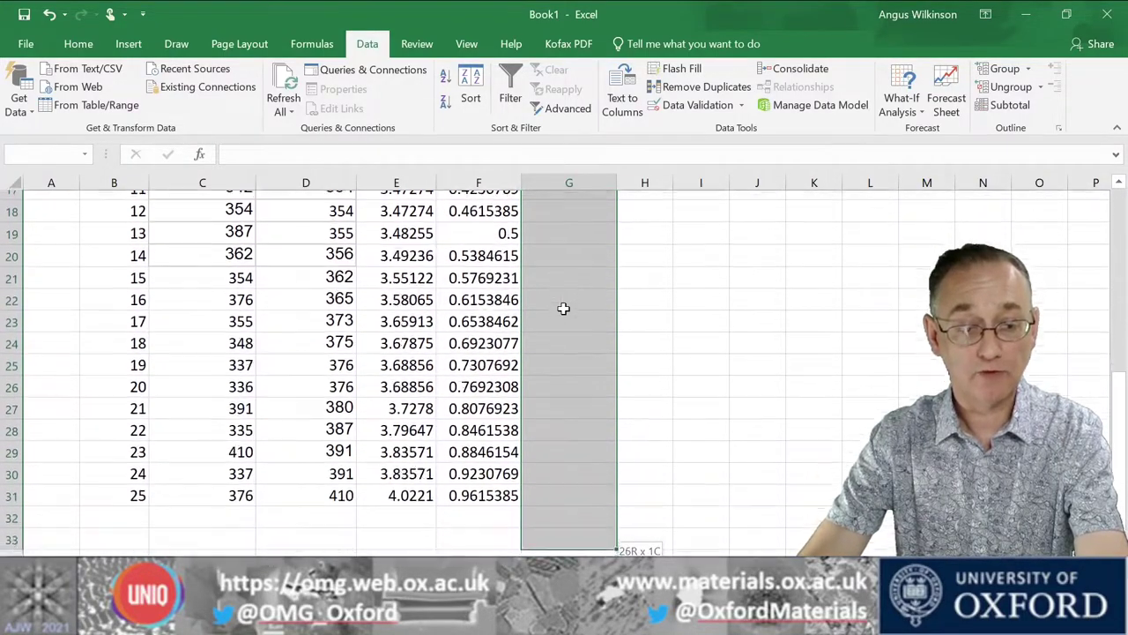
key(ctrl+v)
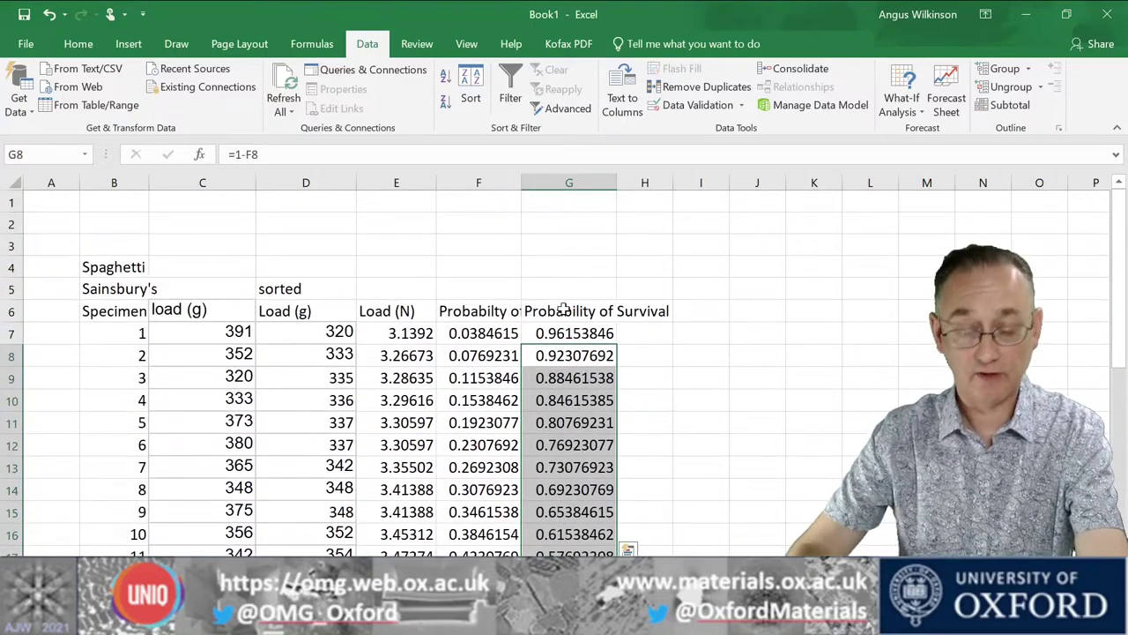
Step: Insert a markers-only scatter chart of failure probability against Load (N) from E6:F31 and enlarge it slightly
key(Up)
key(Up)
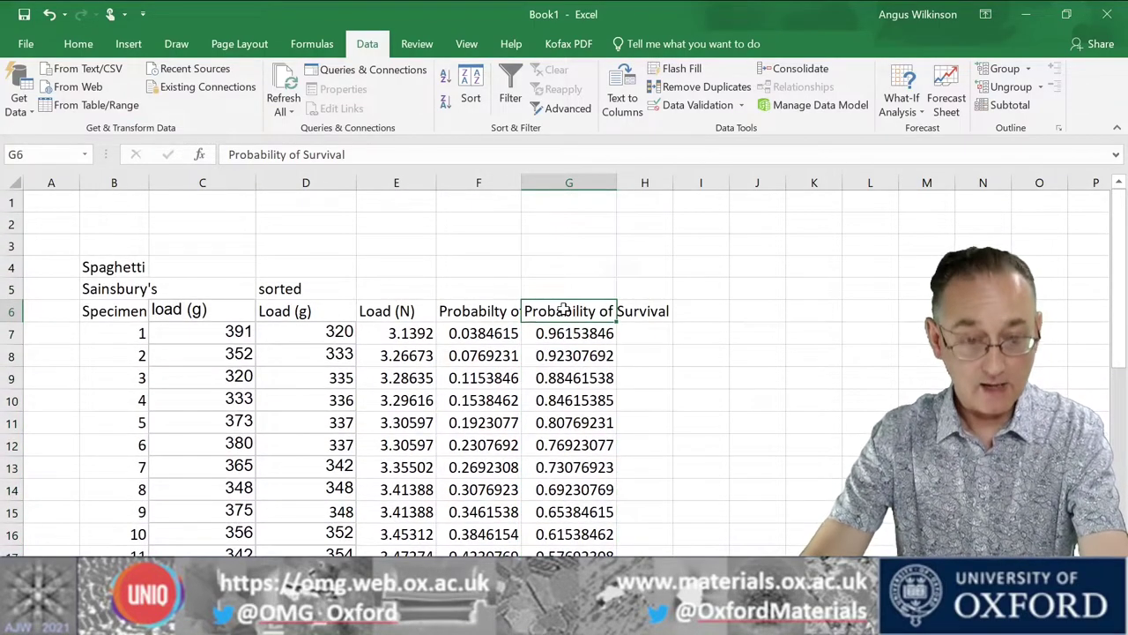
key(Left)
key(Left)
key(shift+Right)
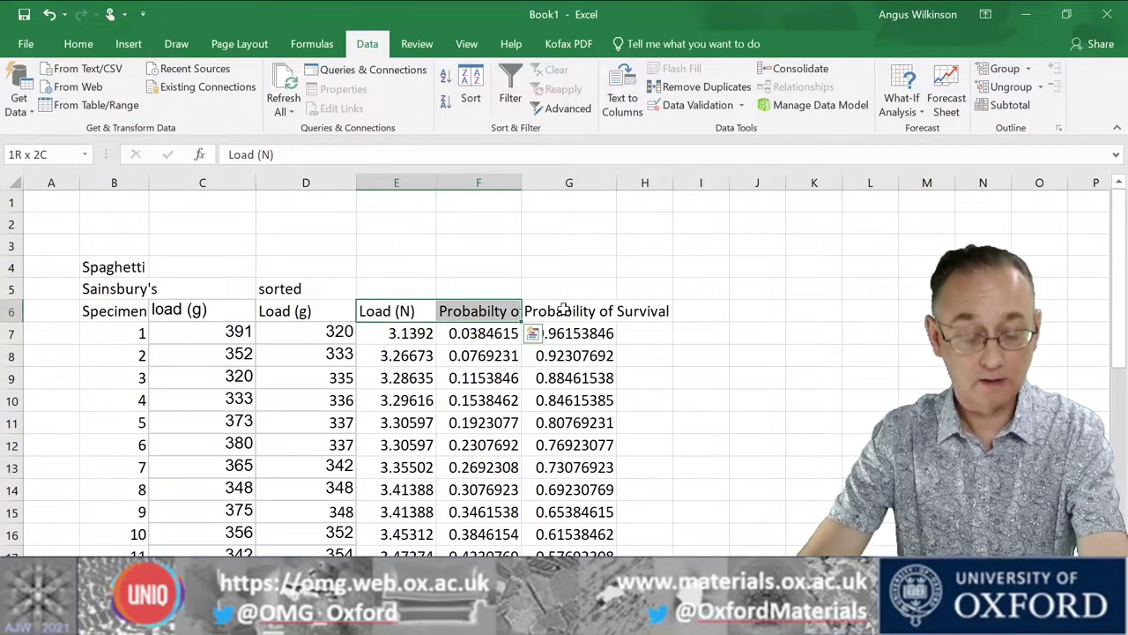
key(shift+Down)
key(shift+Down)
key(shift+Down)
key(shift+Down)
key(shift+Down)
key(shift+Down)
key(shift+Down)
key(shift+Down)
key(shift+Down)
key(shift+Down)
key(shift+Down)
key(shift+Down)
key(shift+Down)
key(shift+Down)
key(shift+Down)
key(shift+Down)
key(shift+Down)
key(shift+Down)
key(shift+Down)
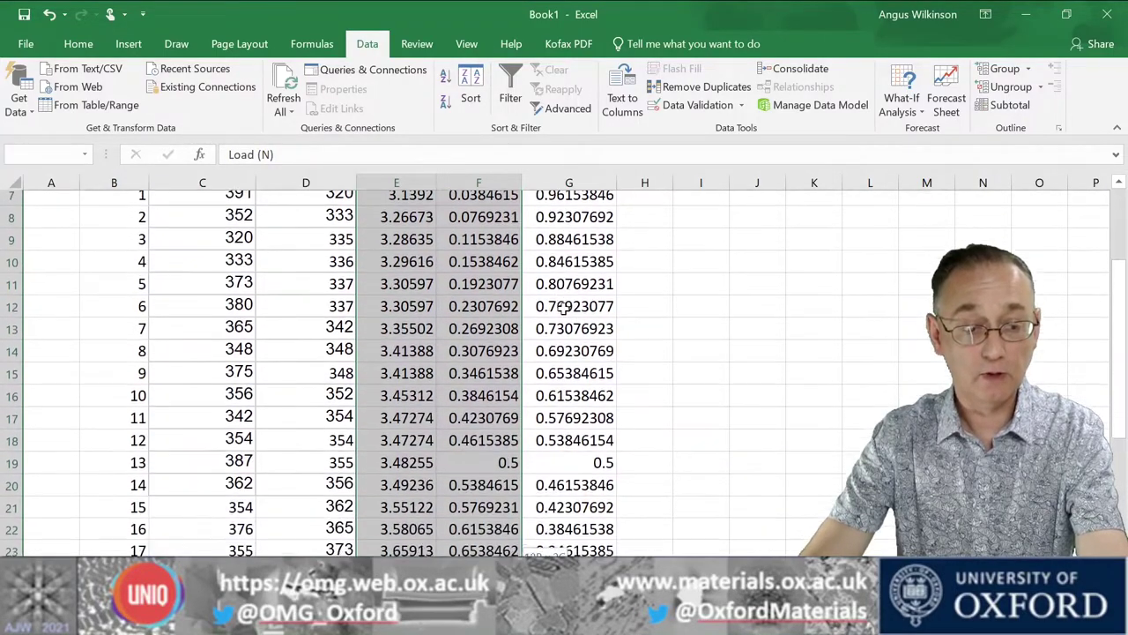
key(shift+Down)
key(shift+Down)
key(shift+Down)
key(shift+Down)
key(shift+Down)
key(shift+Down)
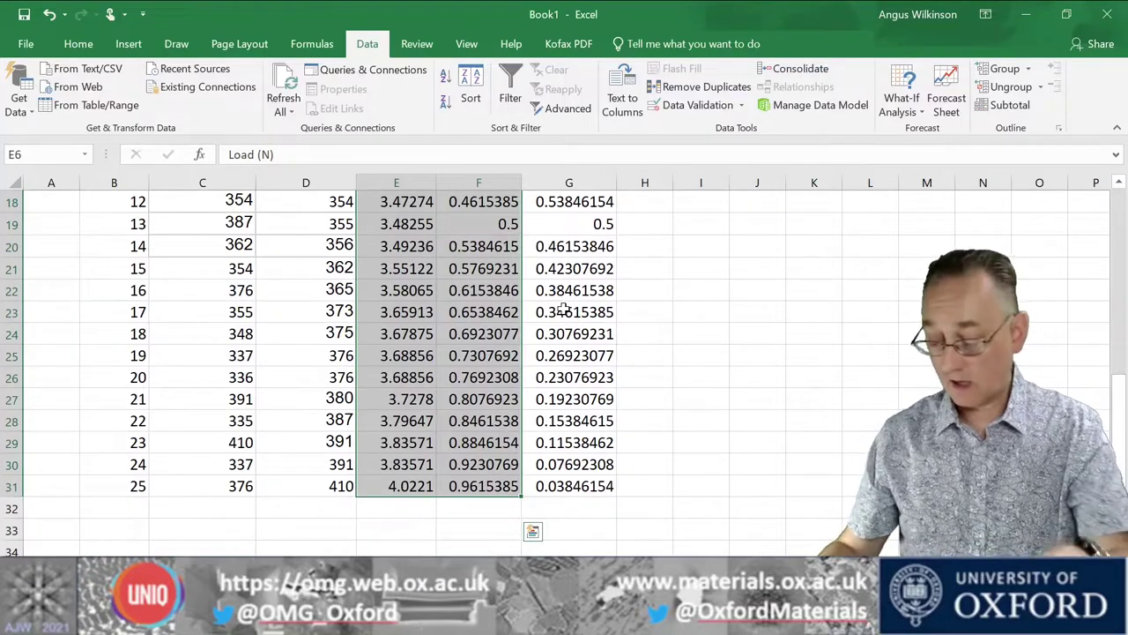
scroll(609, 327, up, 4)
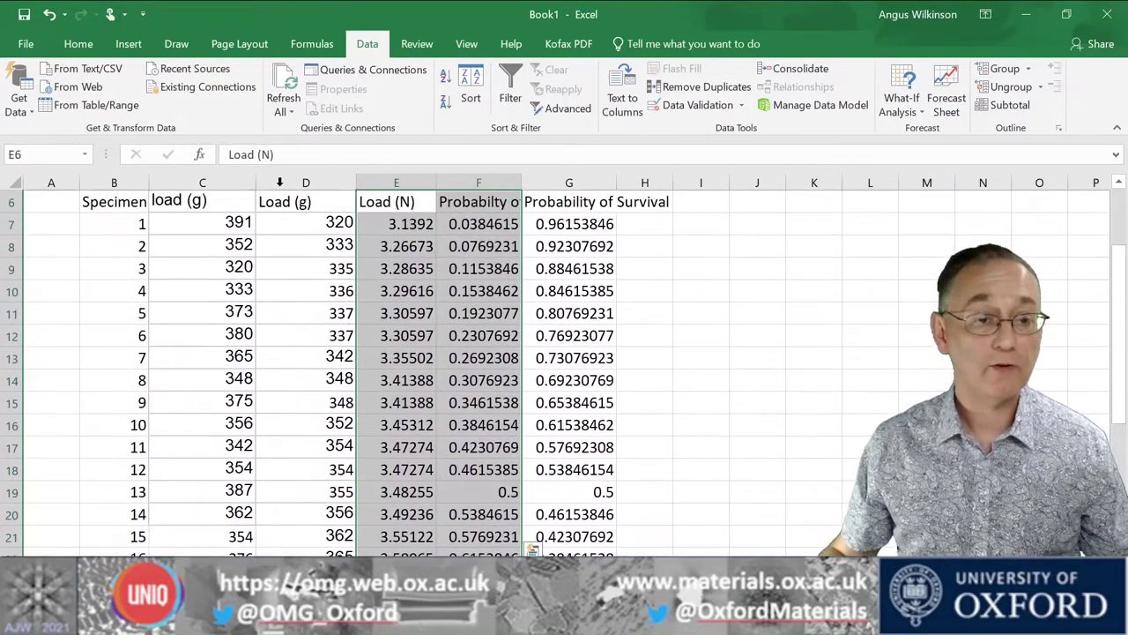
click(128, 44)
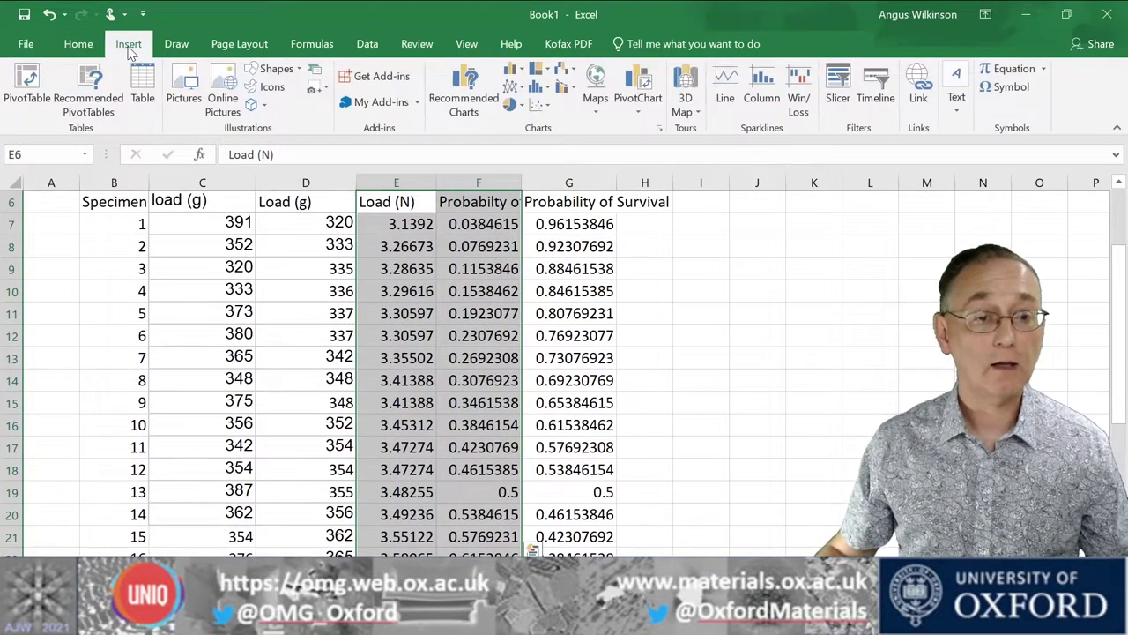
click(536, 105)
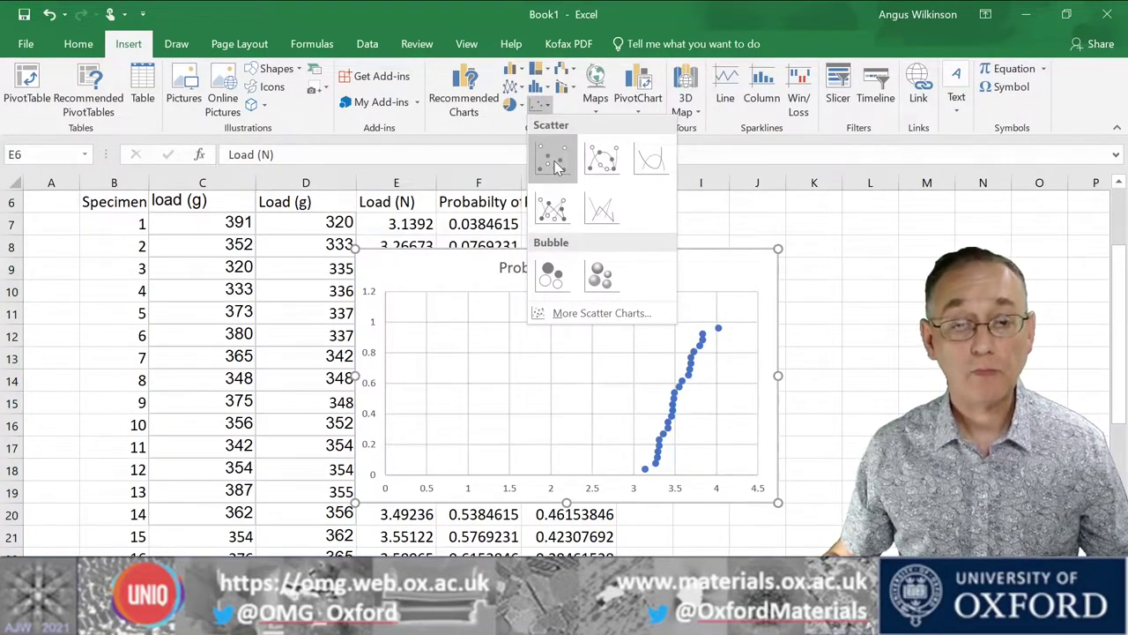
click(551, 160)
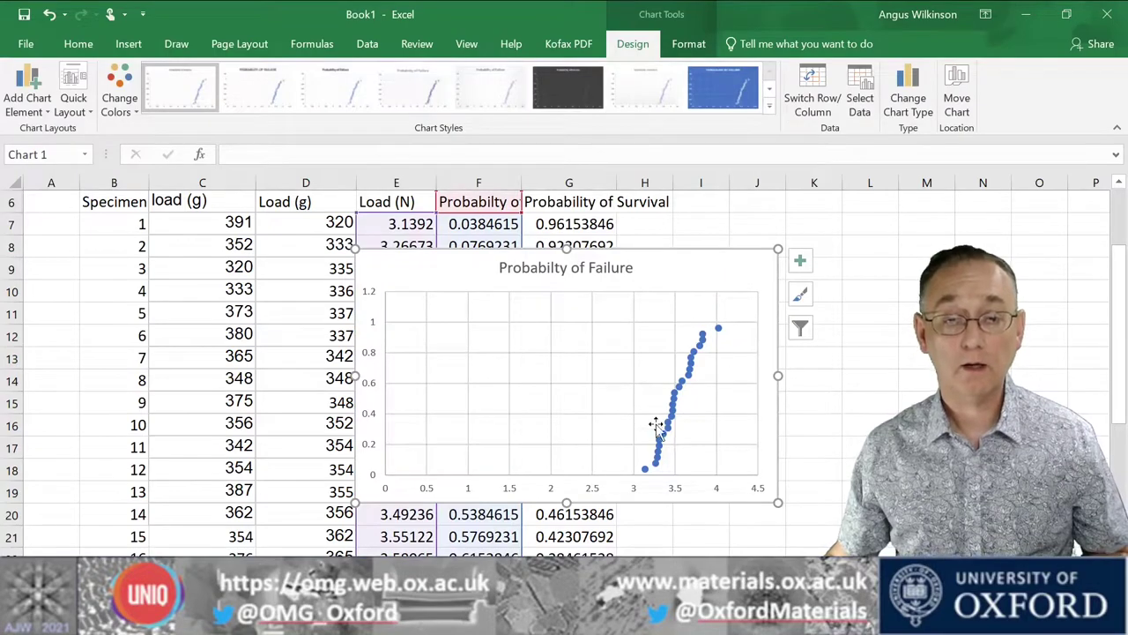
drag(777, 502, 823, 542)
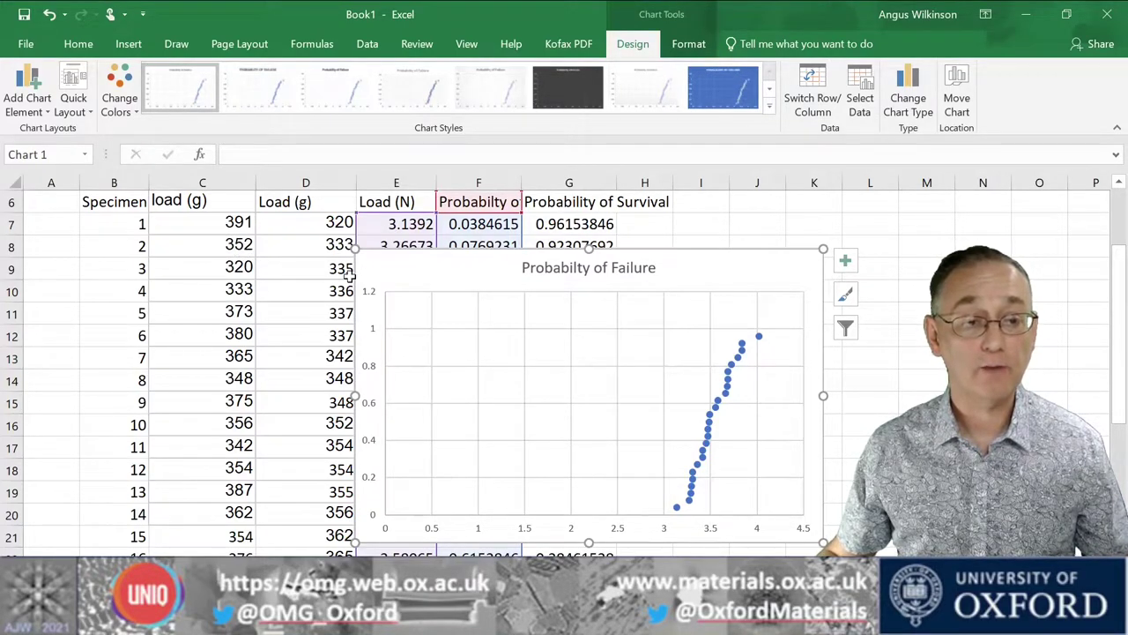
Step: Set the chart's horizontal axis bounds to a minimum of 2.5 and a maximum of 4.5
click(574, 374)
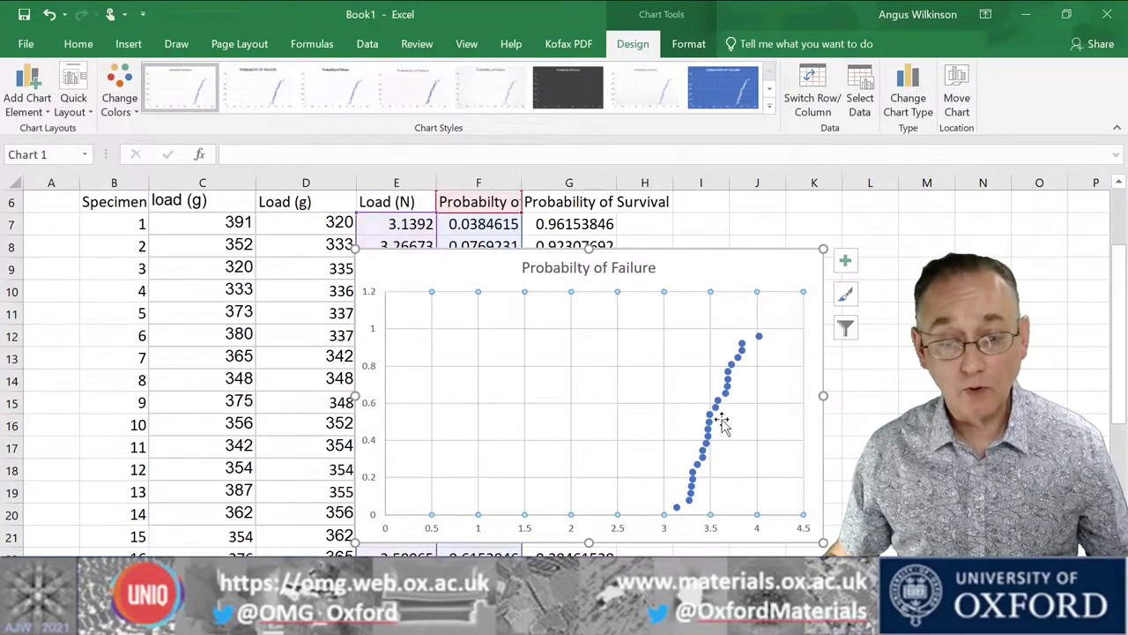
click(667, 535)
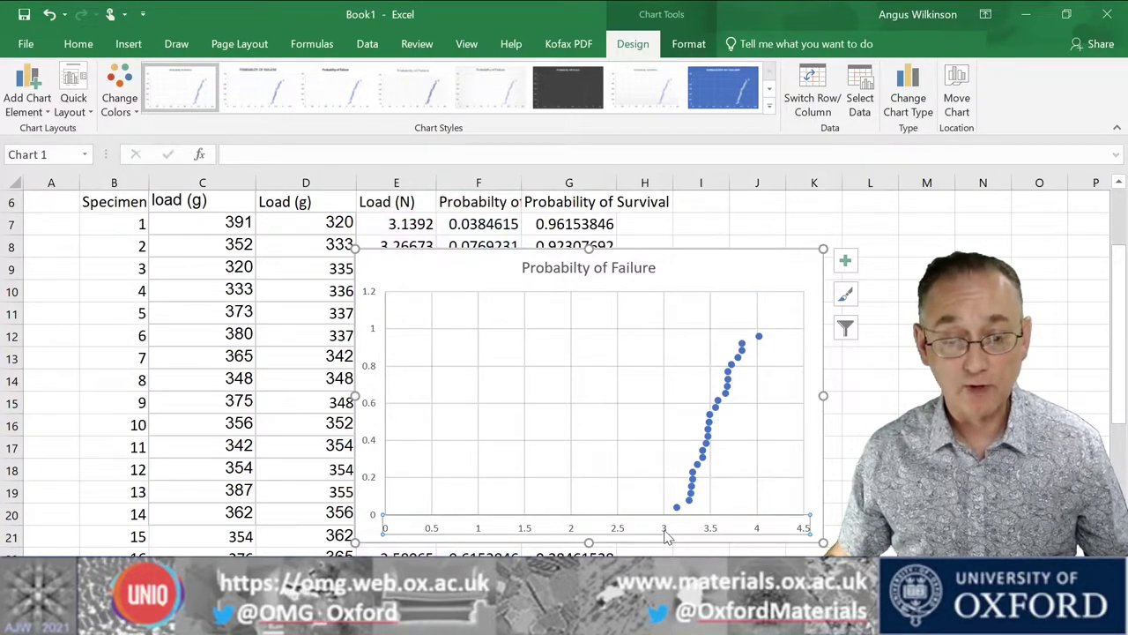
double_click(667, 536)
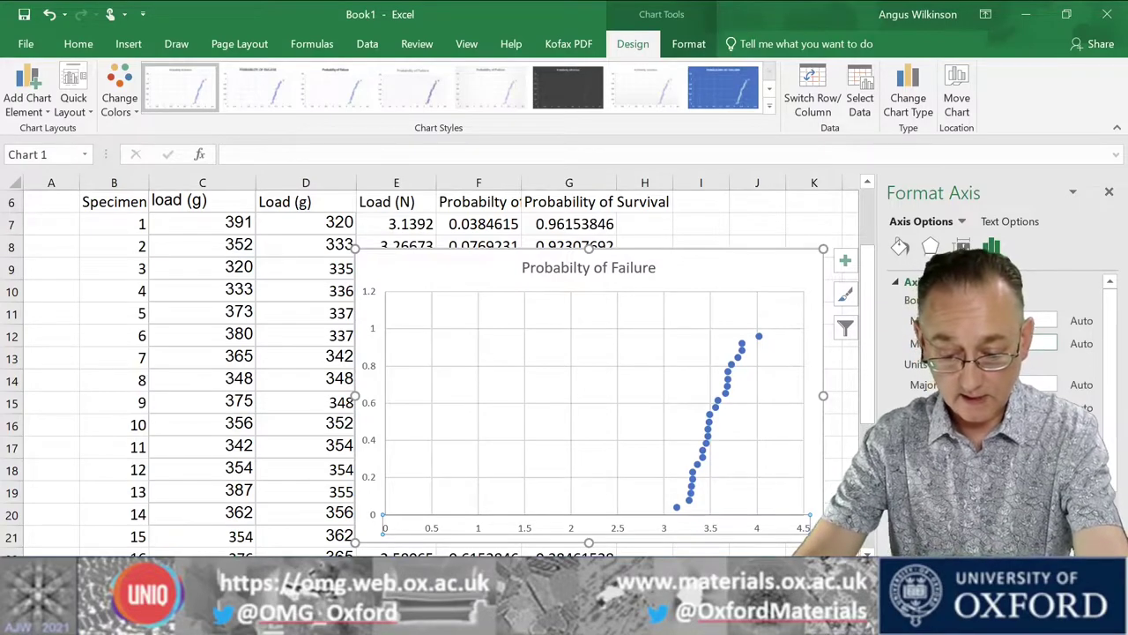
key(Return)
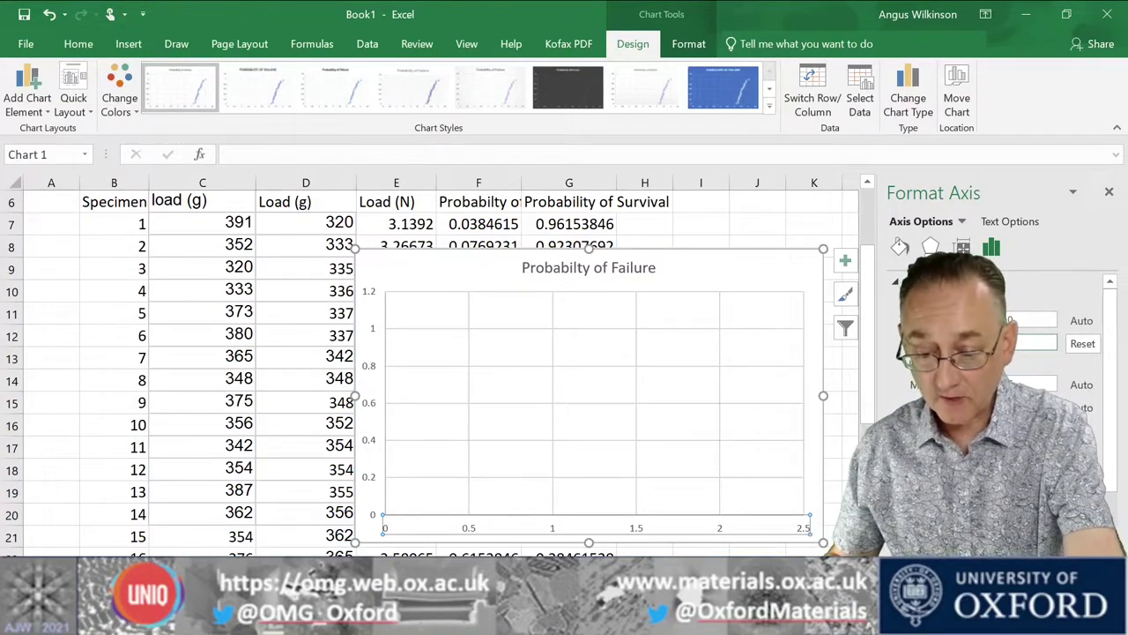
key(Return)
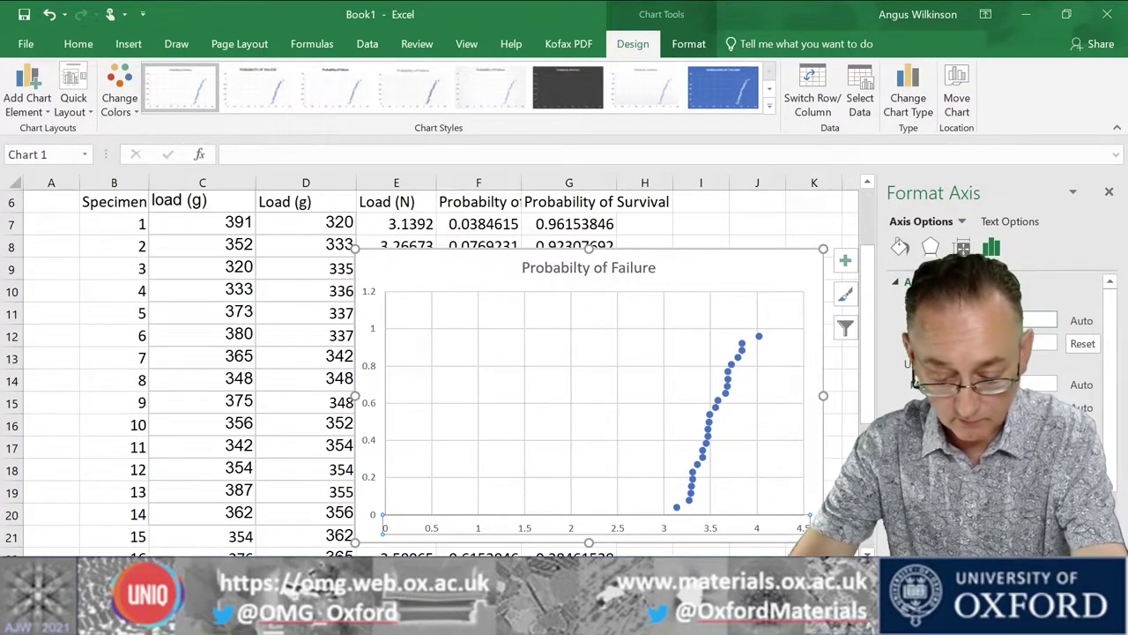
key(Return)
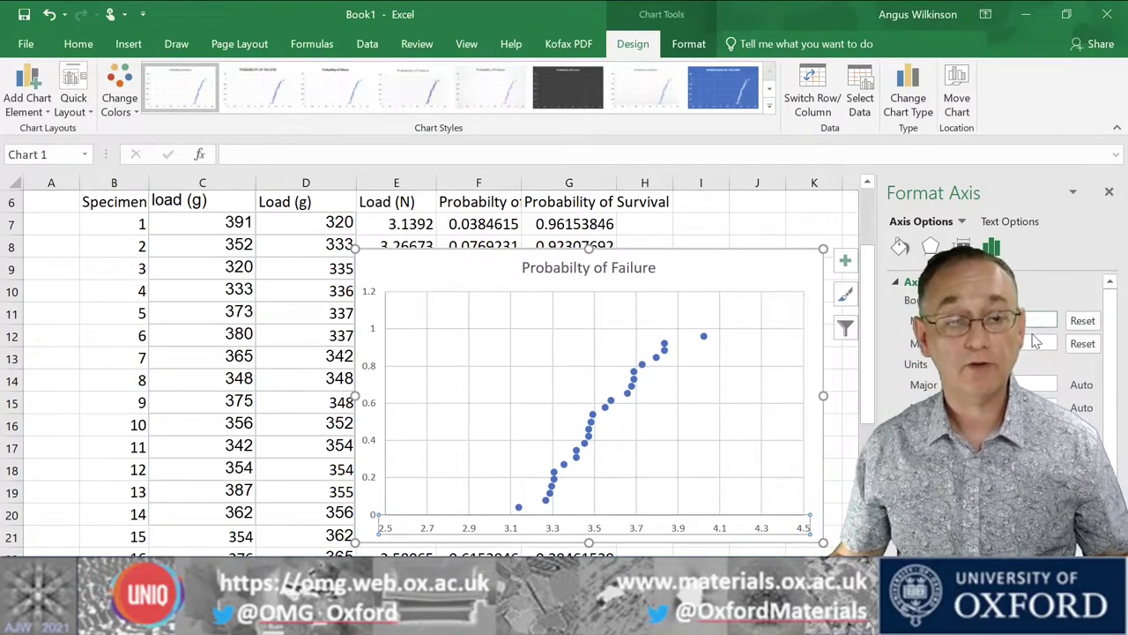
Step: Set the chart's vertical axis maximum to 1 and close the axis formatting options
click(371, 333)
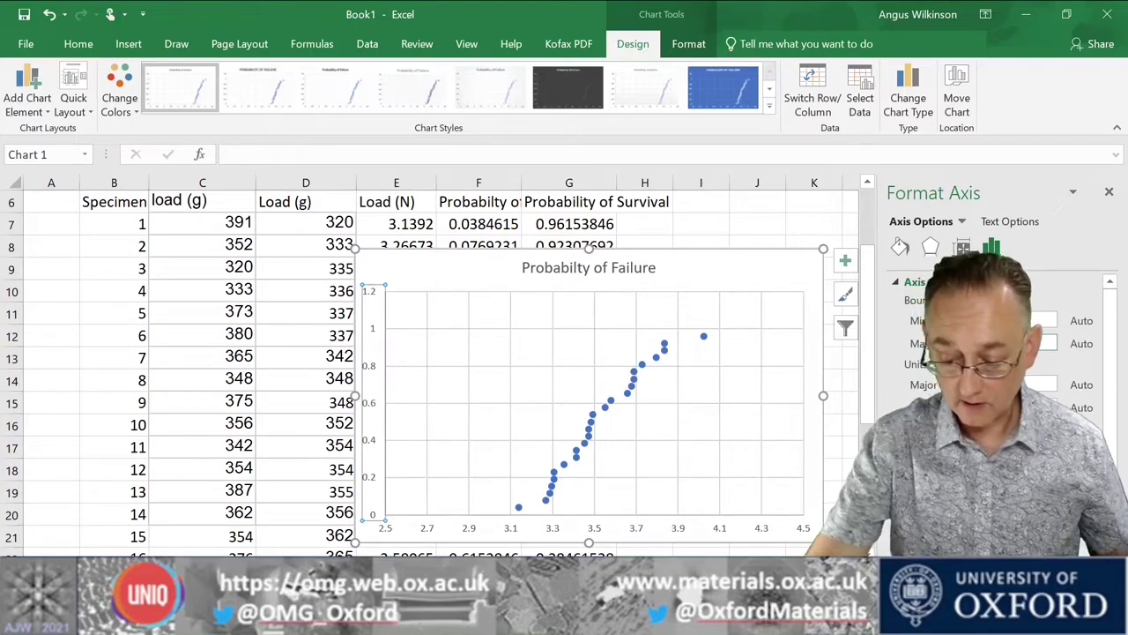
key(Return)
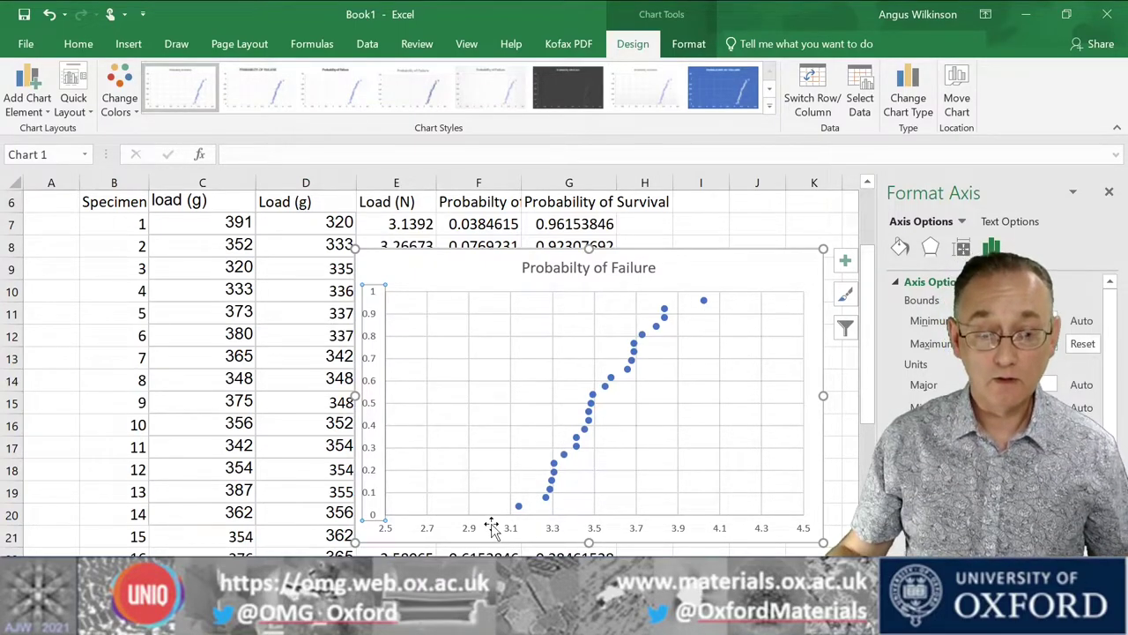
mouse_move(547, 500)
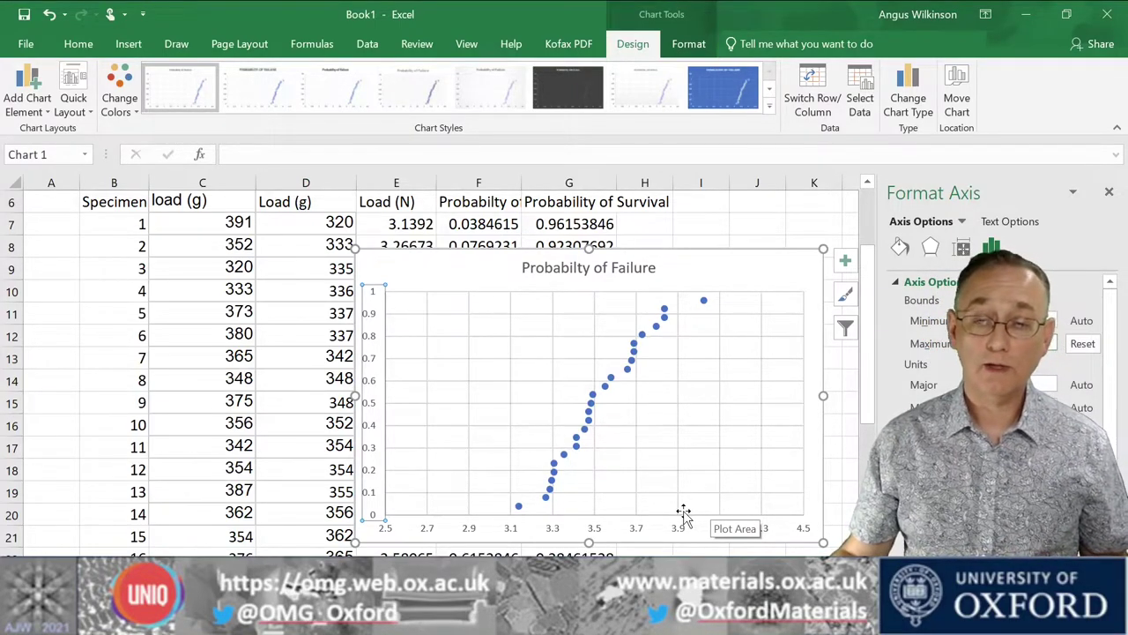
click(1109, 193)
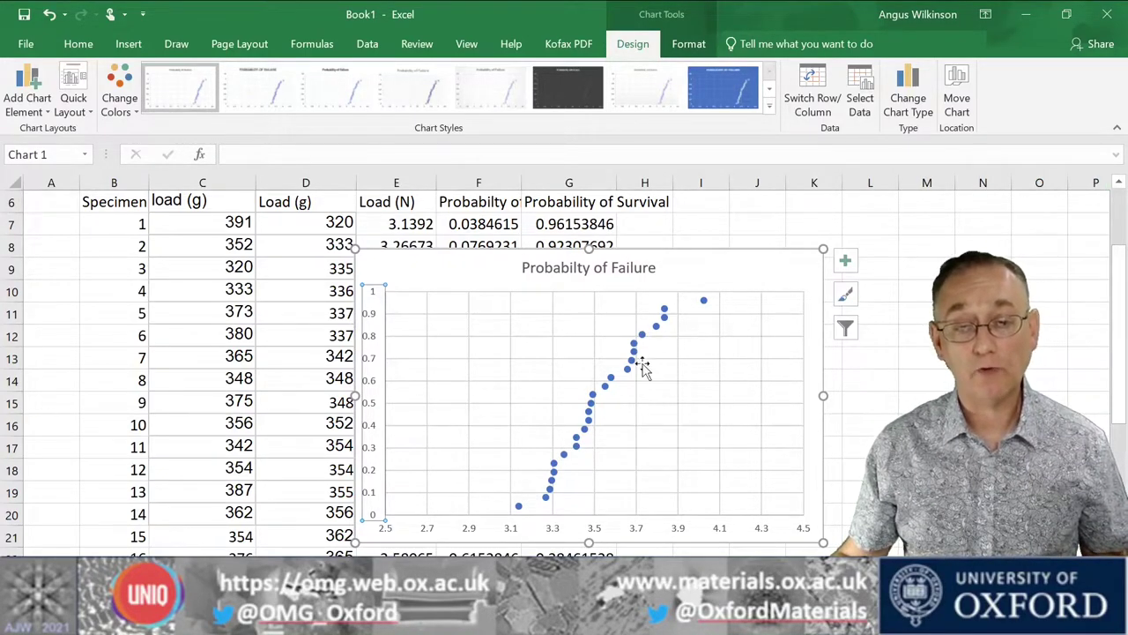